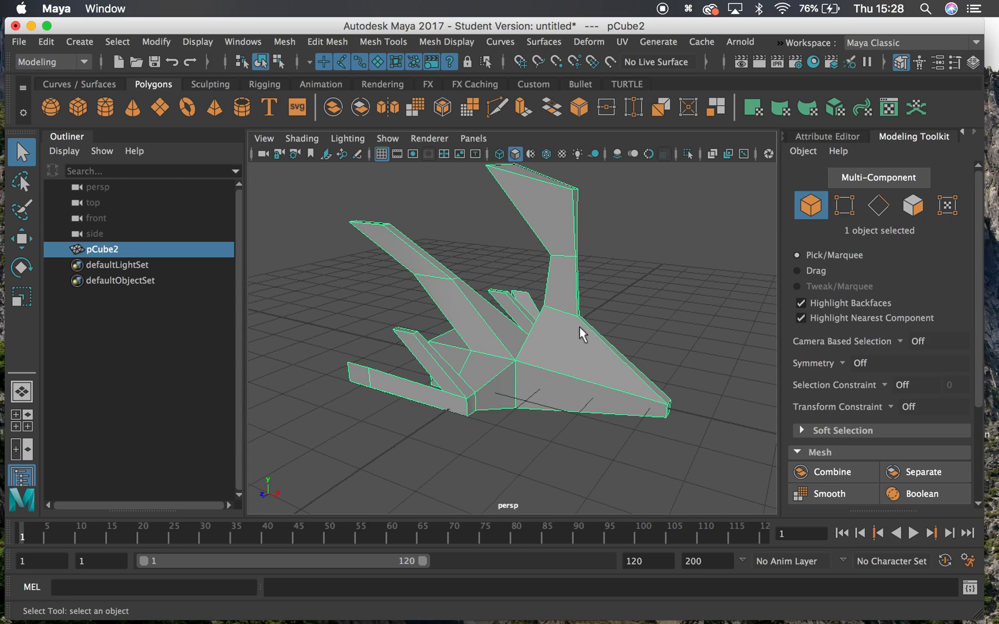
Insert one edge loop across the tall upright wing's wide base section and another across its narrow middle section.
{"action": "left_click", "coordinate": [388, 42]}
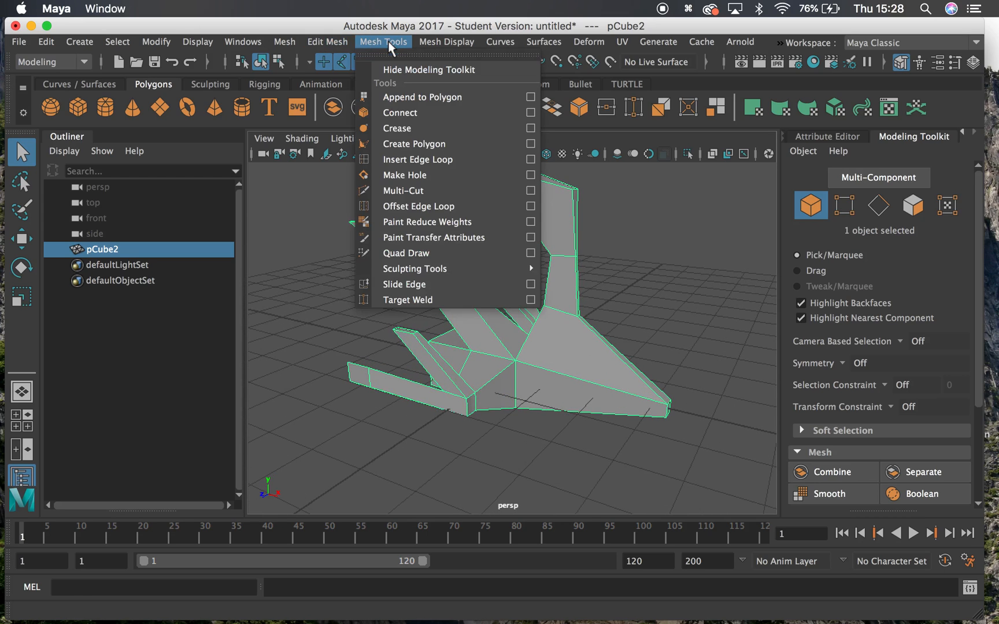
{"action": "left_click", "coordinate": [416, 162]}
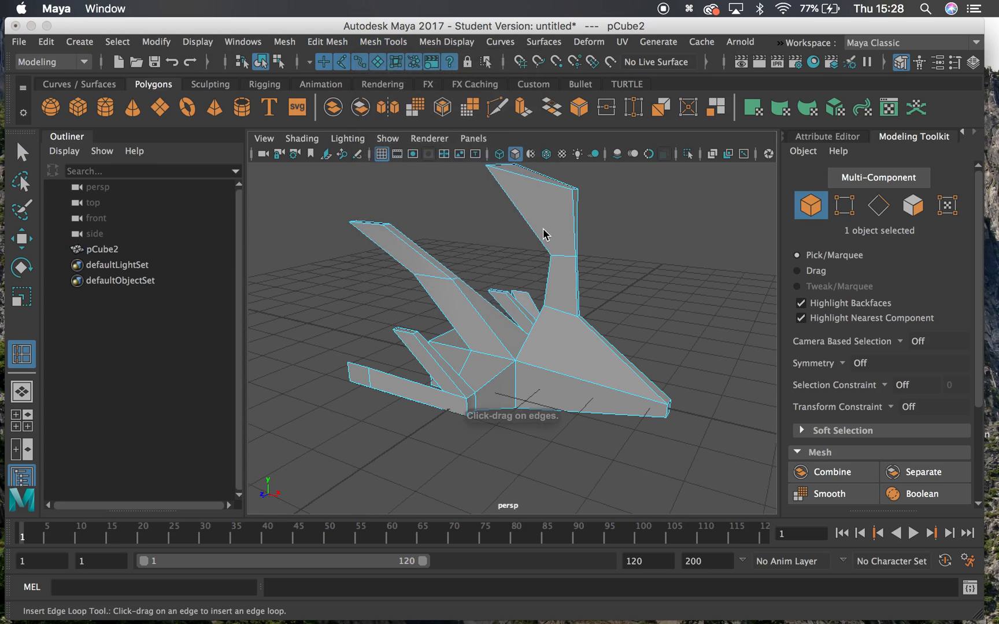
{"action": "left_click_drag", "start_coordinate": [585, 339], "coordinate": [646, 345], "text": "alt"}
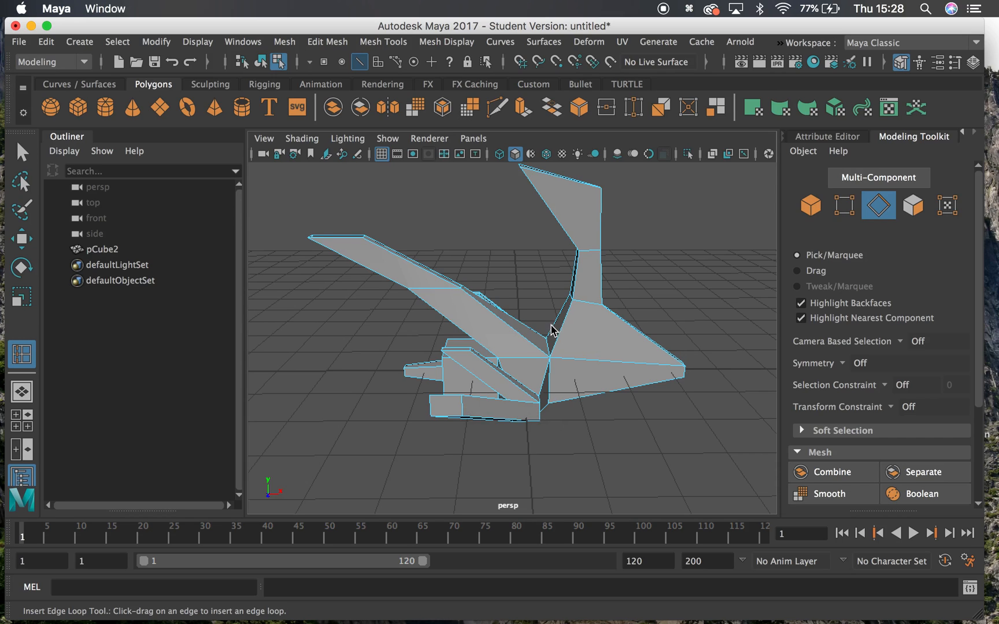
{"action": "left_click_drag", "start_coordinate": [562, 331], "coordinate": [564, 335]}
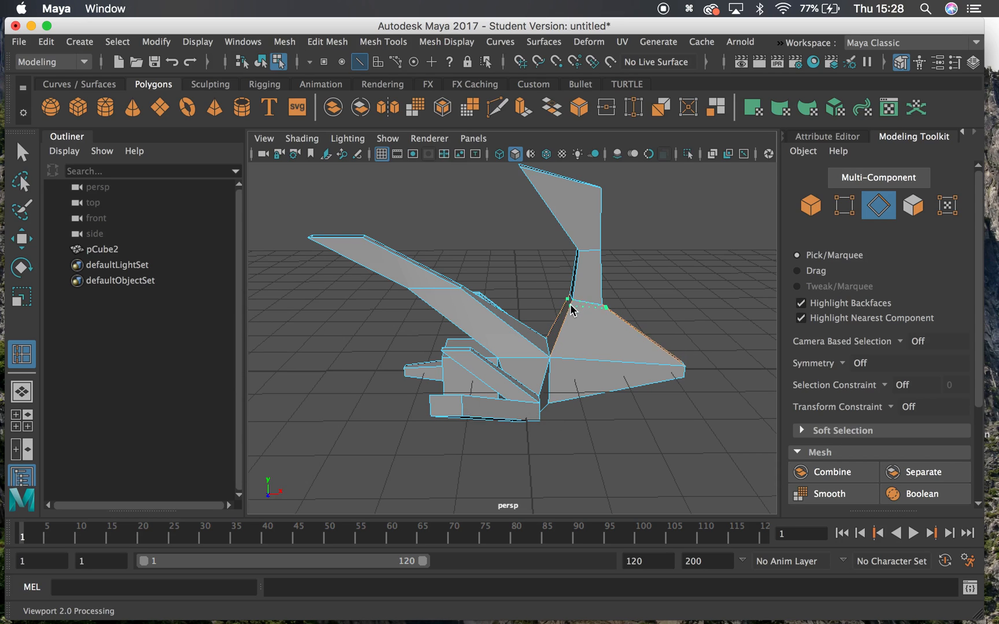
{"action": "left_click_drag", "start_coordinate": [568, 368], "coordinate": [569, 338]}
{"action": "left_click_drag", "start_coordinate": [578, 283], "coordinate": [575, 277]}
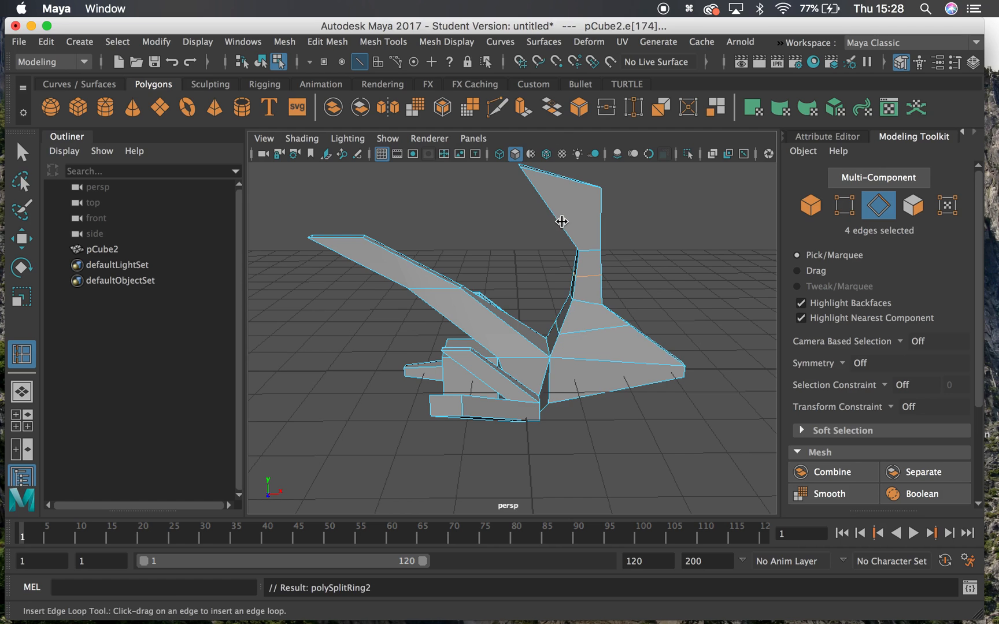
Insert an edge loop across the flared tip section of the upright wing, and select the loop in its narrow section.
{"action": "right_click_drag", "start_coordinate": [562, 221], "coordinate": [621, 273], "text": "alt"}
{"action": "middle_click_drag", "start_coordinate": [627, 235], "coordinate": [561, 335], "text": "alt"}
{"action": "left_click_drag", "start_coordinate": [537, 291], "coordinate": [660, 345], "text": "alt"}
{"action": "left_click", "coordinate": [539, 252]}
{"action": "key", "text": "q"}
{"action": "double_click", "coordinate": [557, 345]}
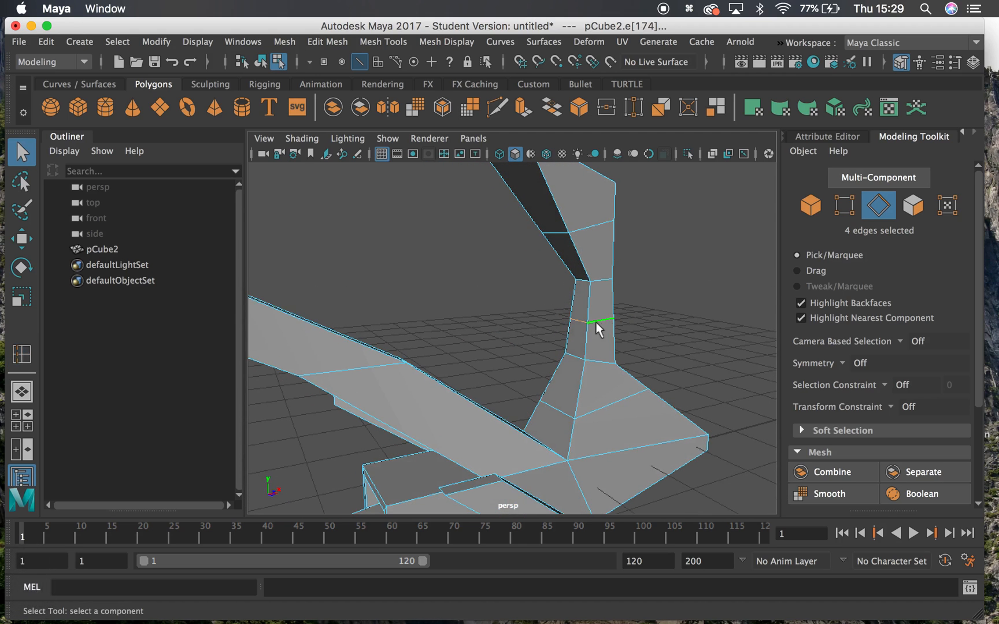
{"action": "key", "text": "q"}
{"action": "key", "text": "q"}
{"action": "key", "text": "q"}
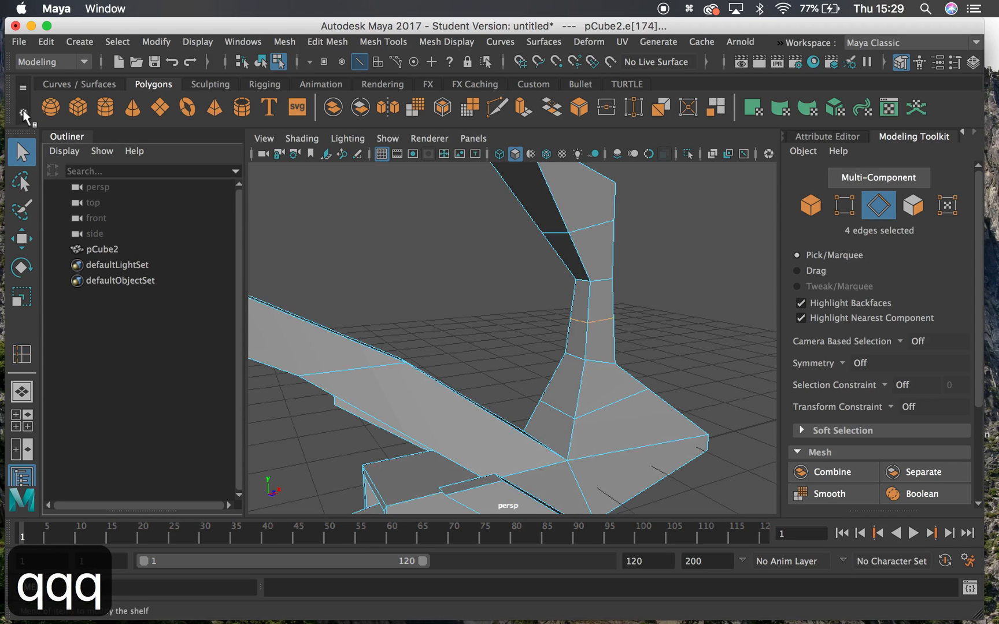
Insert a second edge loop across the upright wing's flared tip section, above the existing one.
{"action": "left_click", "coordinate": [374, 41]}
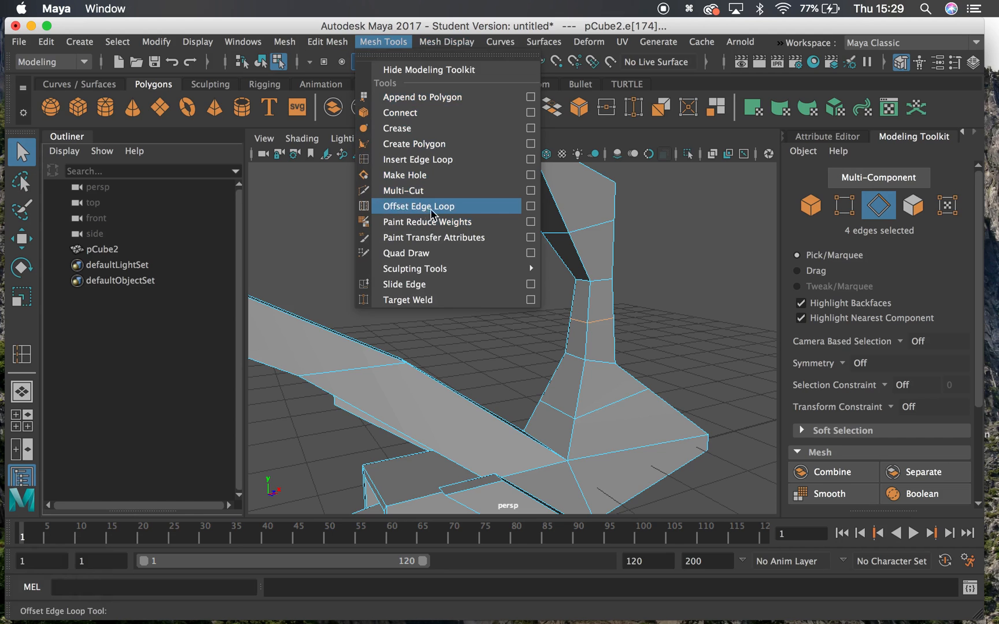
{"action": "left_click", "coordinate": [419, 164]}
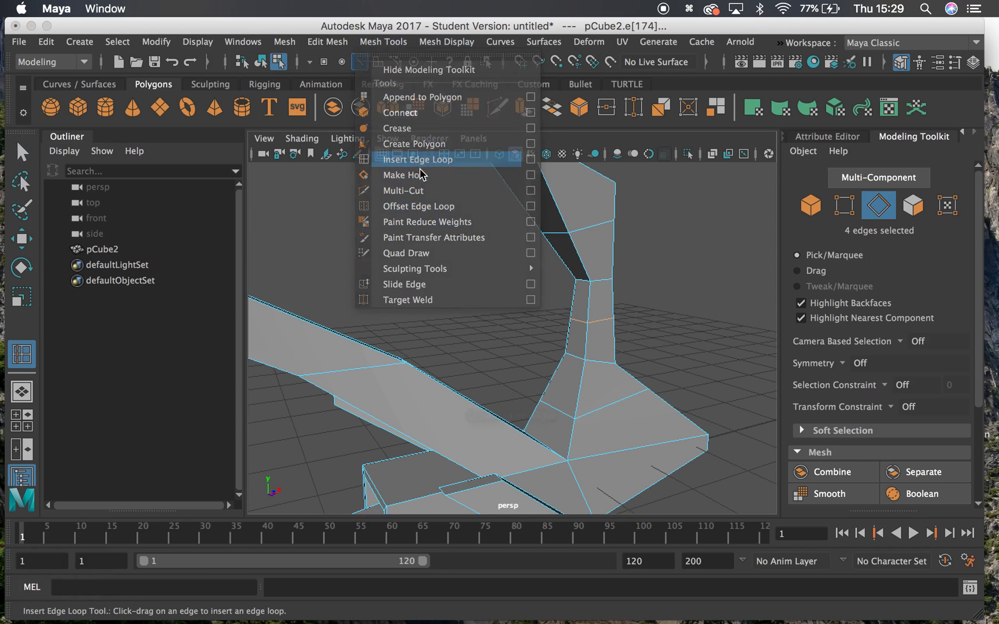
{"action": "left_click_drag", "start_coordinate": [604, 235], "coordinate": [539, 214], "text": "alt"}
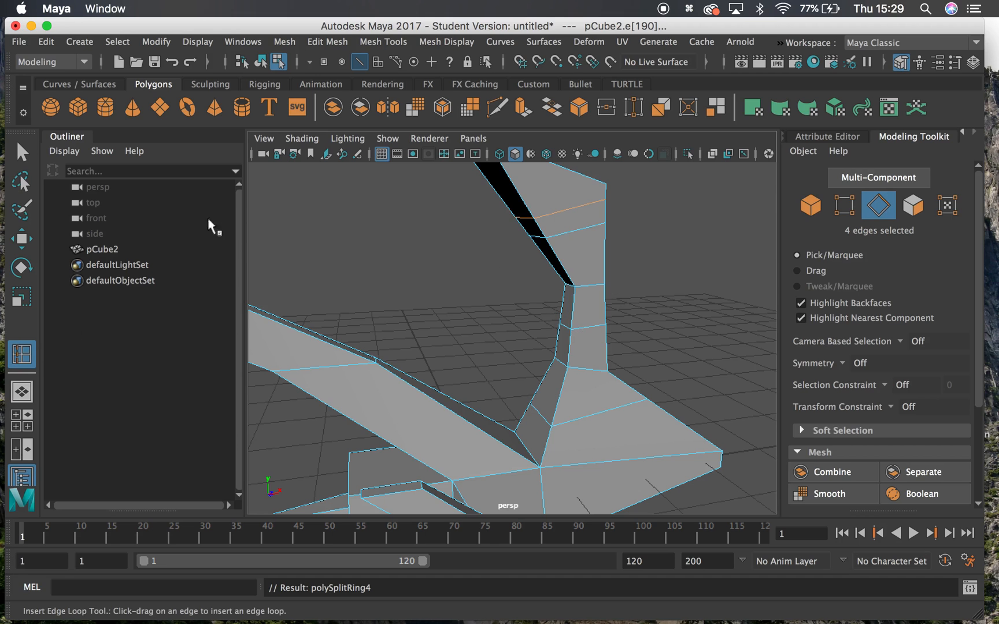
{"action": "key", "text": "q"}
{"action": "left_click_drag", "start_coordinate": [452, 312], "coordinate": [468, 311], "text": "alt"}
{"action": "middle_click_drag", "start_coordinate": [468, 306], "coordinate": [539, 268], "text": "alt"}
{"action": "left_click", "coordinate": [522, 258]}
{"action": "mouse_move", "coordinate": [522, 258]}
{"action": "left_mouse_down", "text": "alt"}
{"action": "mouse_move", "coordinate": [566, 268]}
{"action": "mouse_move", "coordinate": [509, 278]}
{"action": "mouse_move", "coordinate": [628, 295]}
{"action": "mouse_move", "coordinate": [611, 280]}
{"action": "mouse_move", "coordinate": [669, 286]}
{"action": "mouse_move", "coordinate": [453, 279]}
{"action": "mouse_move", "coordinate": [512, 274]}
{"action": "left_mouse_up", "text": "alt"}
{"action": "key", "text": "r"}
{"action": "key", "text": "super+z"}
{"action": "scroll", "coordinate": [514, 276], "scroll_direction": "down", "scroll_amount": 8}
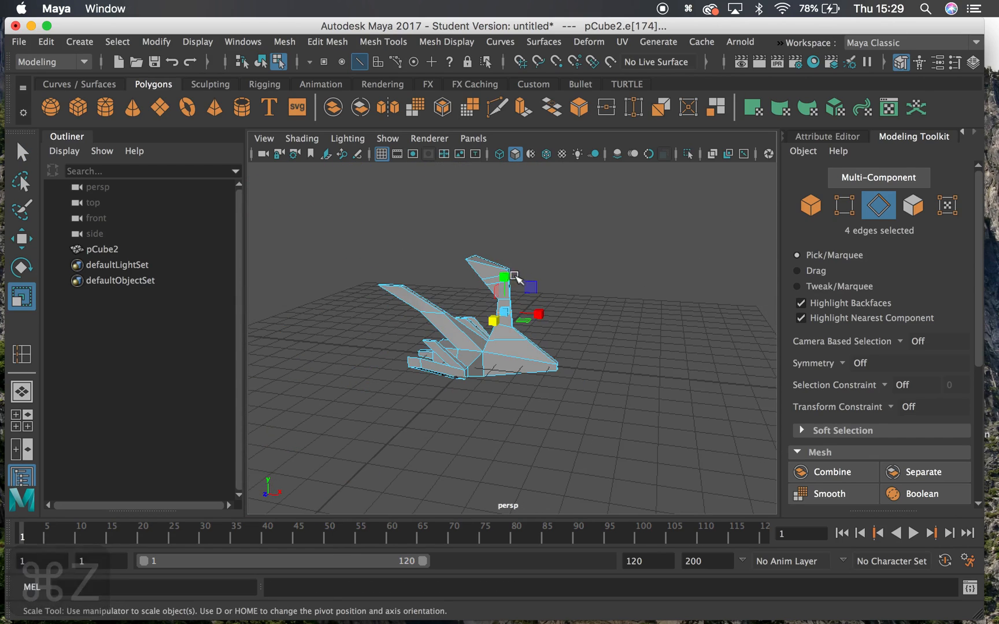
Scale an edge loop in the upright wing's narrow section slightly narrower.
{"action": "right_click_drag", "start_coordinate": [514, 276], "coordinate": [688, 353], "text": "alt"}
{"action": "right_click_drag", "start_coordinate": [487, 218], "coordinate": [471, 203], "text": "alt"}
{"action": "middle_click_drag", "start_coordinate": [472, 203], "coordinate": [481, 298], "text": "alt"}
{"action": "left_click_drag", "start_coordinate": [481, 298], "coordinate": [529, 323], "text": "alt"}
{"action": "right_click_drag", "start_coordinate": [549, 322], "coordinate": [529, 318], "text": "alt"}
{"action": "middle_click_drag", "start_coordinate": [538, 318], "coordinate": [542, 276], "text": "alt"}
{"action": "left_click_drag", "start_coordinate": [542, 277], "coordinate": [552, 281], "text": "alt"}
{"action": "right_click_drag", "start_coordinate": [551, 315], "coordinate": [566, 345], "text": "alt"}
{"action": "double_click", "coordinate": [520, 339]}
{"action": "left_click_drag", "start_coordinate": [565, 344], "coordinate": [559, 341]}
Scale the two edge loops in the flared tip section narrower to give the upright wing a curved outline.
{"action": "left_click_drag", "start_coordinate": [544, 263], "coordinate": [502, 258], "text": "alt"}
{"action": "double_click", "coordinate": [488, 271]}
{"action": "double_click", "coordinate": [445, 266]}
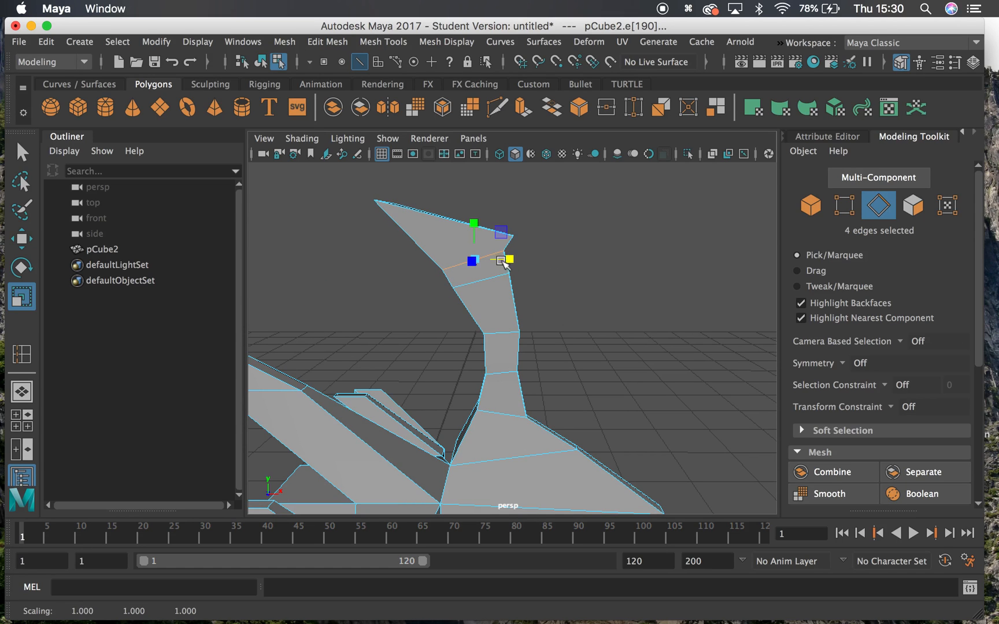
{"action": "double_click", "coordinate": [484, 284]}
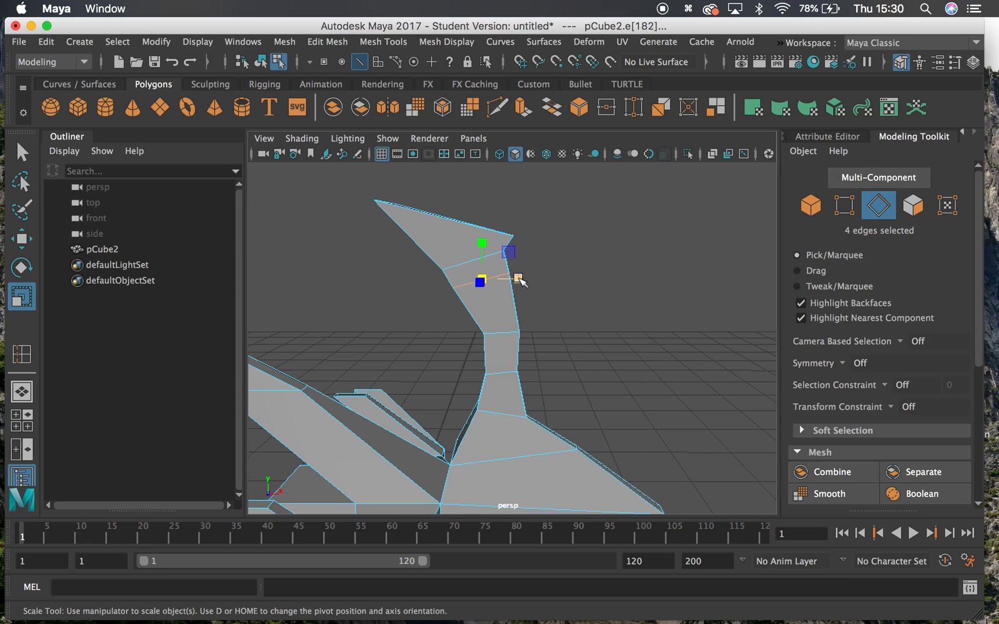
Move the outer vertex pairs at the middle and bottom of the upright wing's narrow section to smooth the curve.
{"action": "left_click_drag", "start_coordinate": [509, 278], "coordinate": [501, 300], "text": "alt"}
{"action": "left_click_drag", "start_coordinate": [497, 263], "coordinate": [502, 263], "text": "alt"}
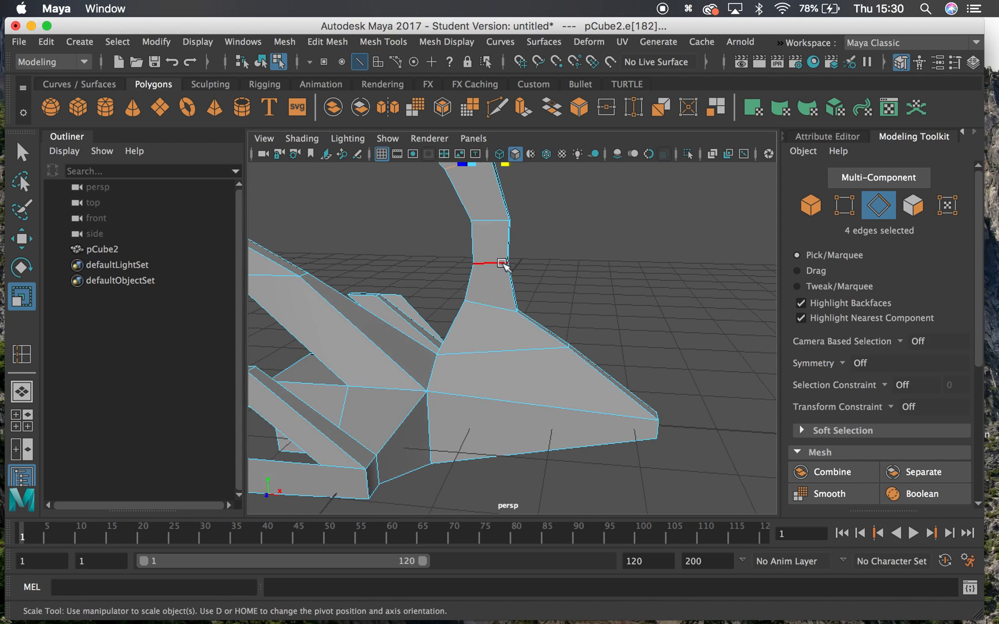
{"action": "right_click_drag", "start_coordinate": [498, 157], "coordinate": [419, 161]}
{"action": "left_click_drag", "start_coordinate": [545, 330], "coordinate": [564, 253], "text": "alt"}
{"action": "key", "text": "w"}
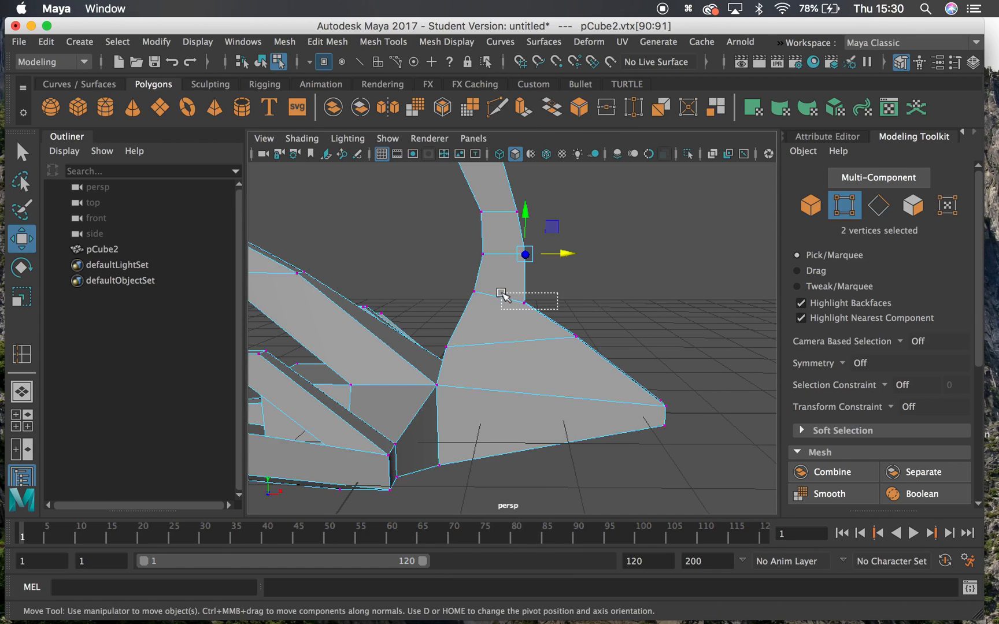
{"action": "left_click_drag", "start_coordinate": [574, 302], "coordinate": [570, 304]}
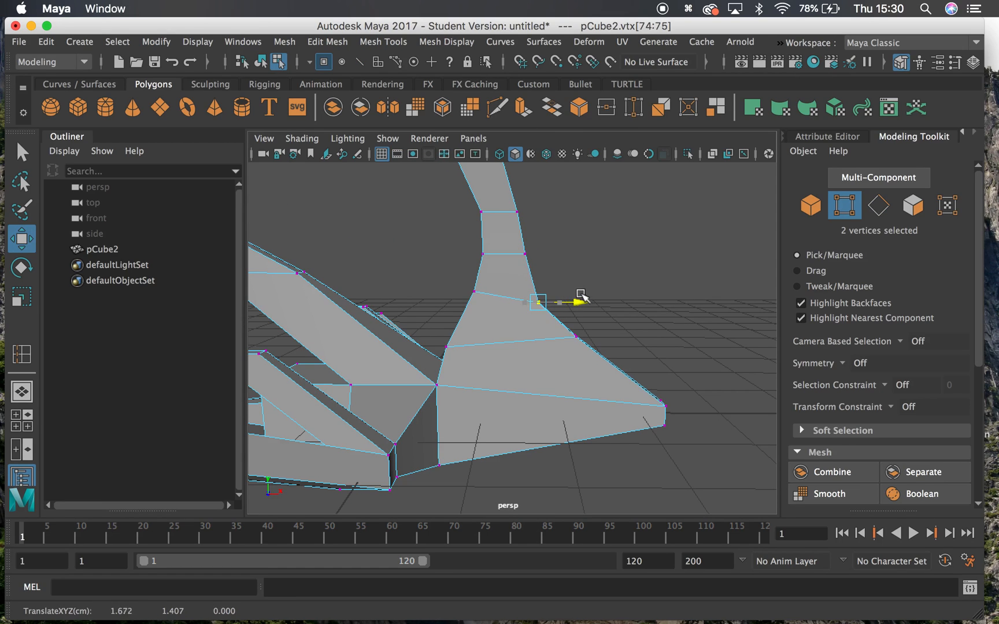
Insert an edge loop across the side wing's outer section, with the tool settings shown and Relative distance from edge selected.
{"action": "left_click_drag", "start_coordinate": [585, 239], "coordinate": [473, 285], "text": "alt"}
{"action": "left_click_drag", "start_coordinate": [566, 346], "coordinate": [589, 291], "text": "alt"}
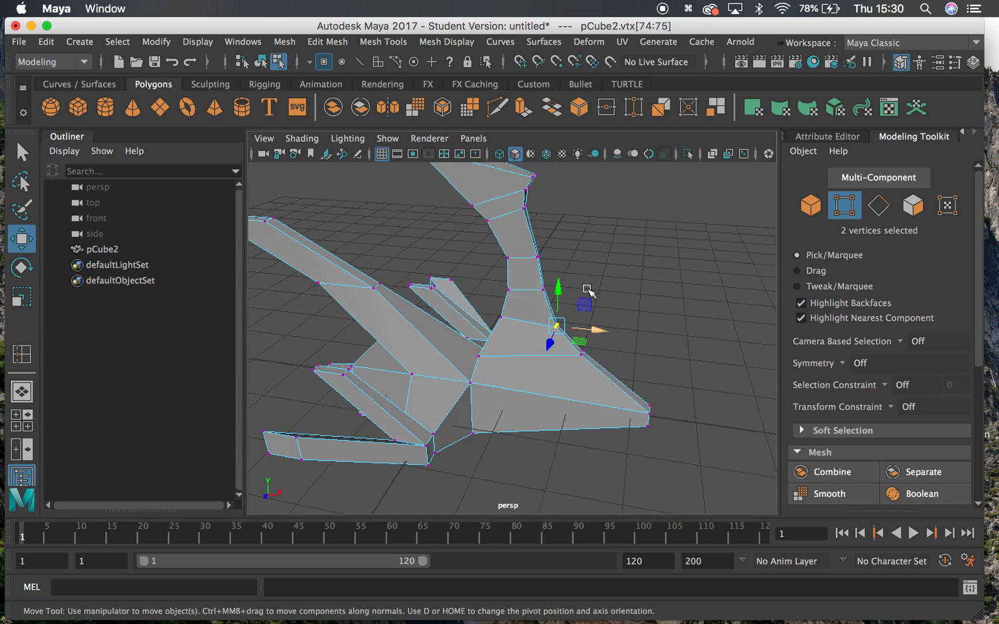
{"action": "left_click", "coordinate": [387, 42]}
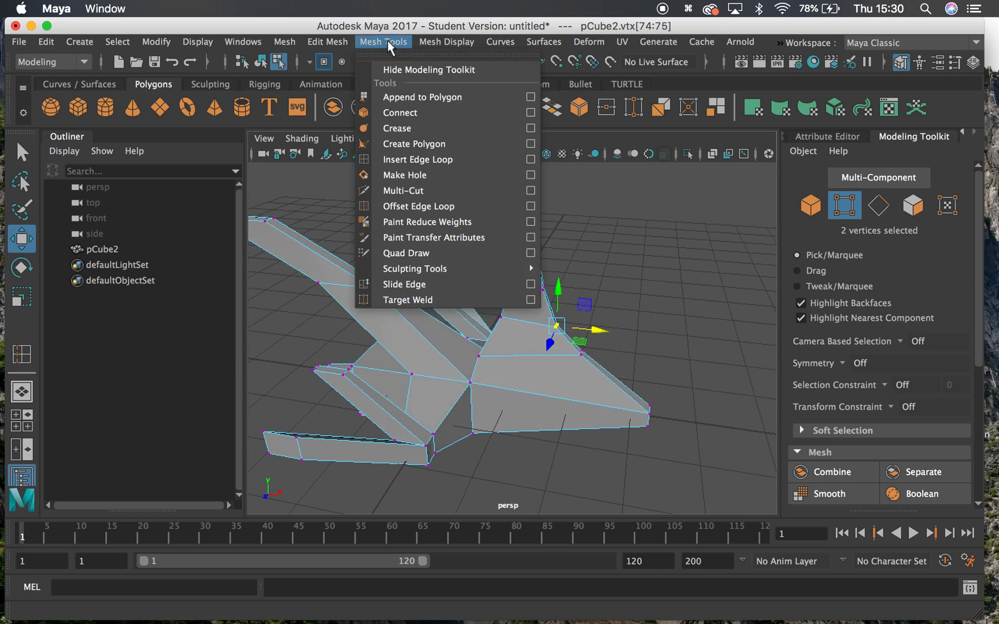
{"action": "left_click", "coordinate": [414, 161]}
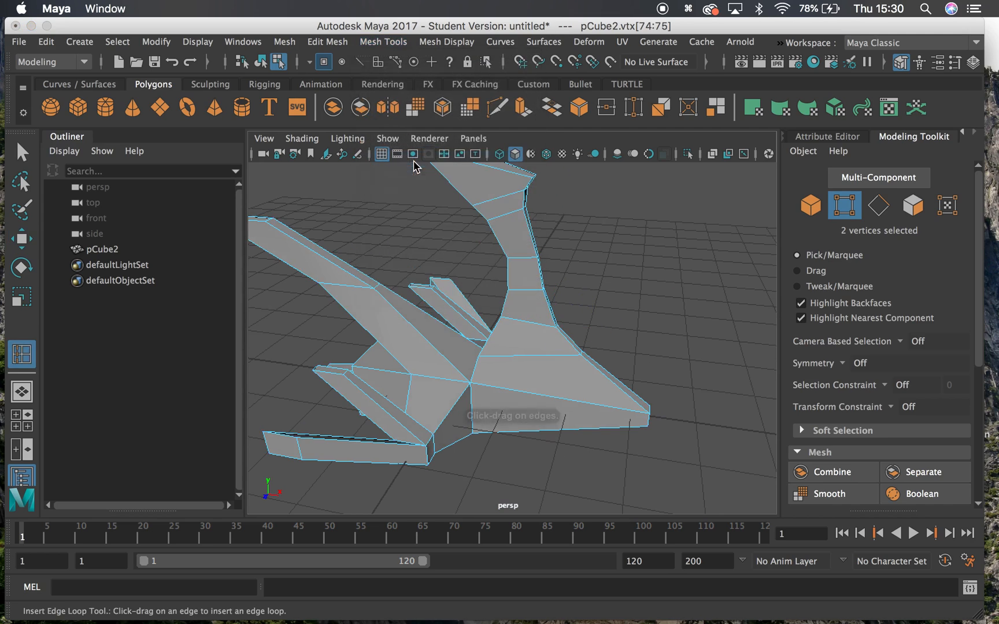
{"action": "left_click", "coordinate": [23, 358]}
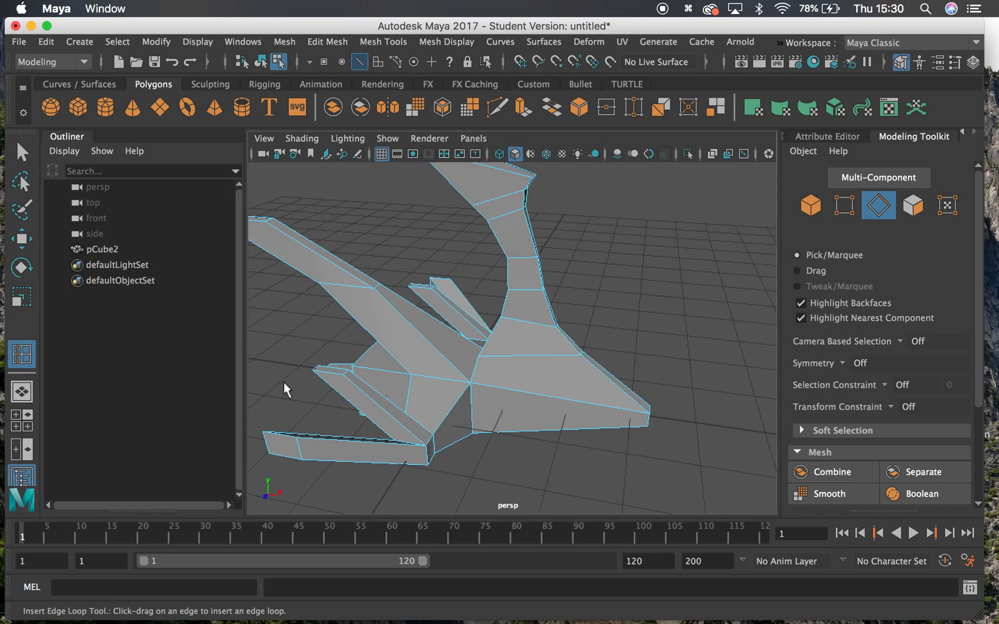
{"action": "left_click", "coordinate": [954, 63]}
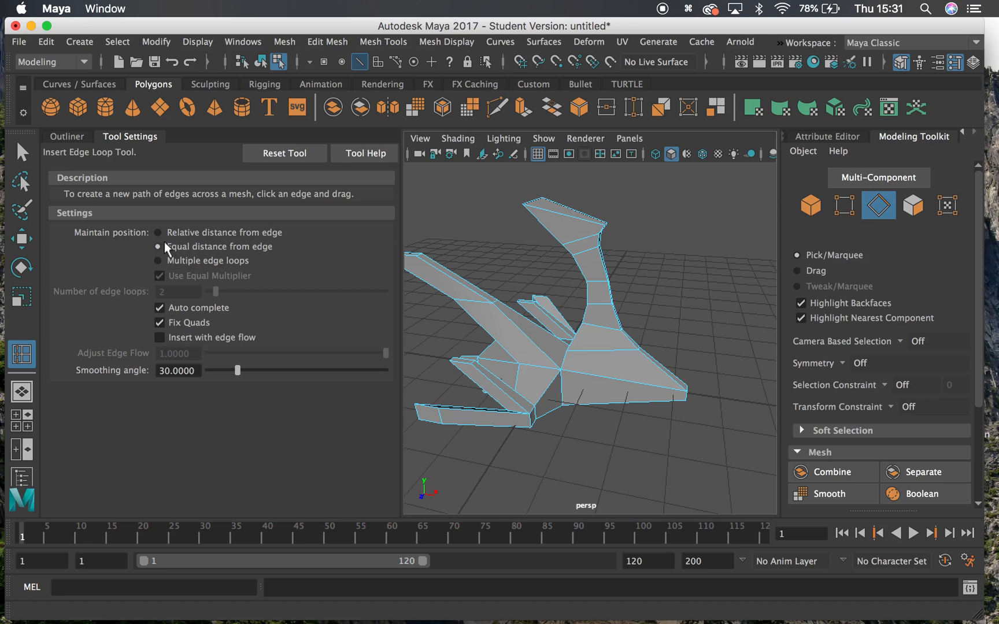
{"action": "right_click_drag", "start_coordinate": [480, 253], "coordinate": [511, 270], "text": "alt"}
{"action": "middle_click_drag", "start_coordinate": [512, 269], "coordinate": [659, 271], "text": "alt"}
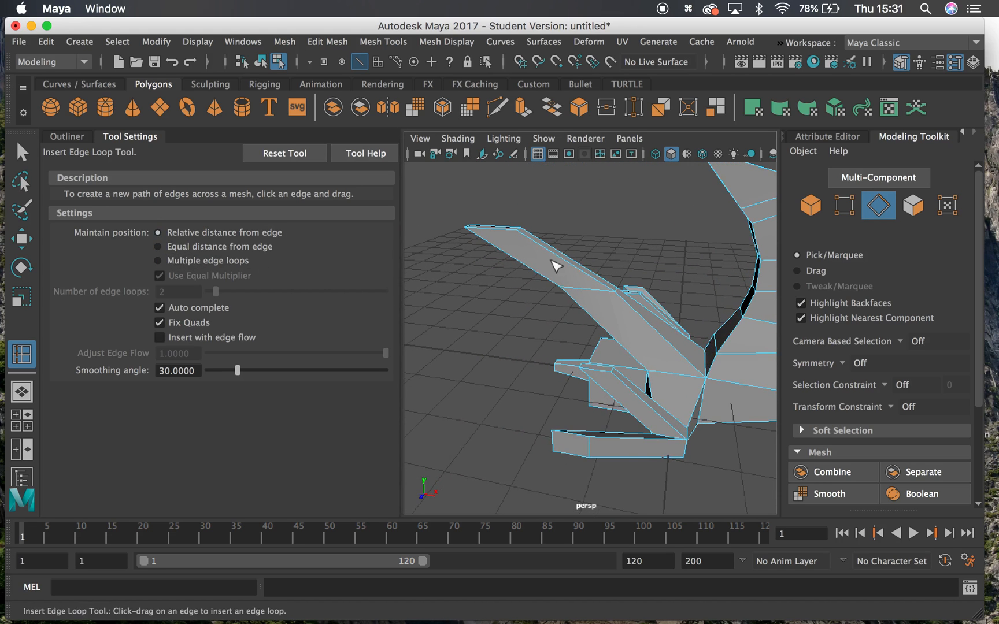
{"action": "mouse_move", "coordinate": [560, 262]}
{"action": "left_mouse_down"}
{"action": "mouse_move", "coordinate": [575, 275]}
{"action": "mouse_move", "coordinate": [566, 267]}
{"action": "left_mouse_up"}
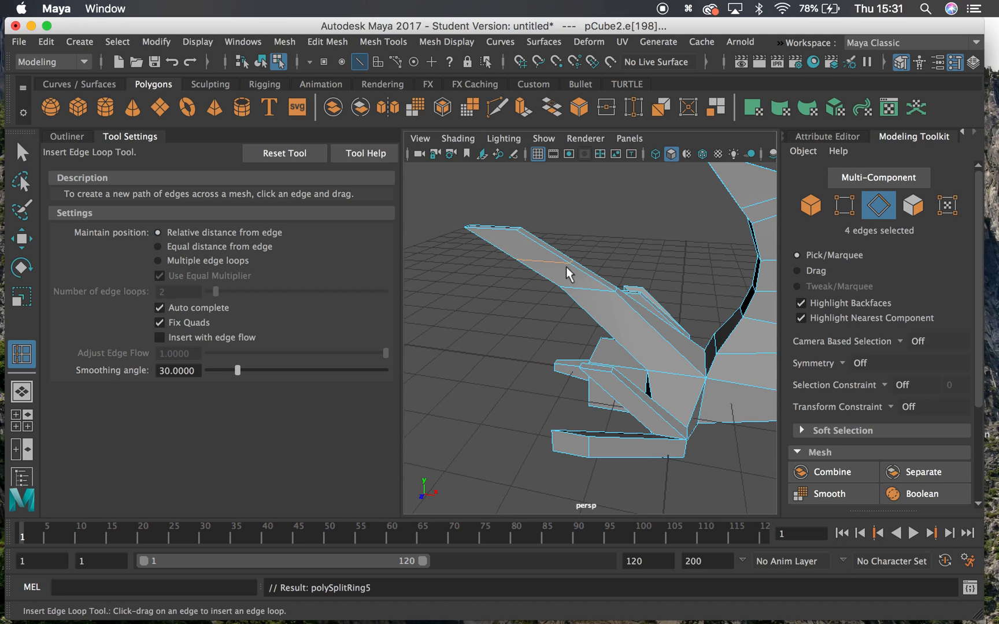
Try inserting an edge loop across the section below the upright wing's tip, undo it, and choose Equal distance from edge.
{"action": "right_click_drag", "start_coordinate": [567, 274], "coordinate": [626, 287], "text": "alt"}
{"action": "left_click_drag", "start_coordinate": [626, 286], "coordinate": [598, 292], "text": "alt"}
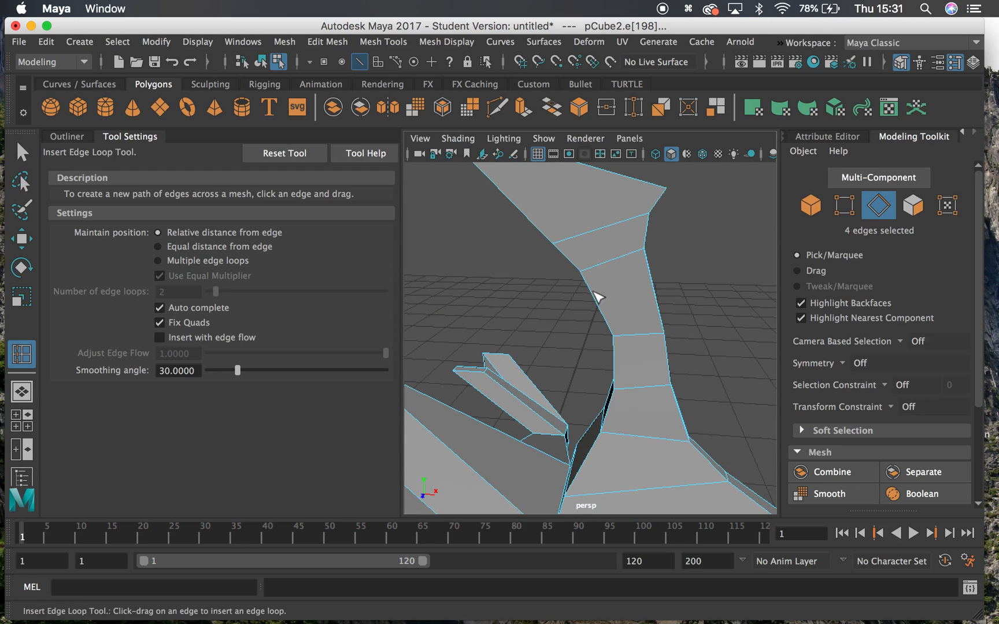
{"action": "left_click", "coordinate": [599, 306]}
{"action": "key", "text": "super+z"}
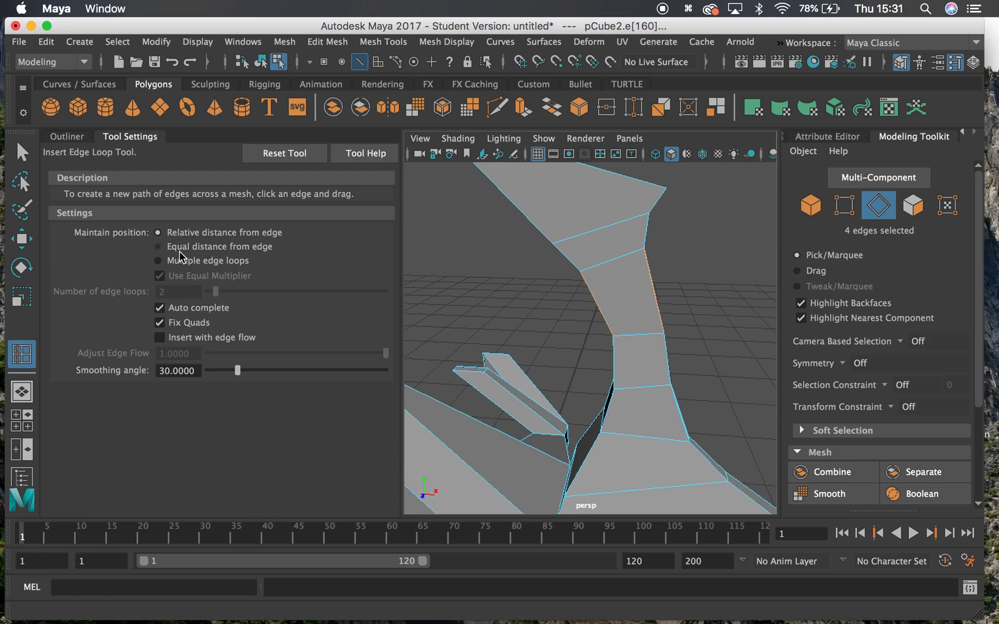
{"action": "middle_click_drag", "start_coordinate": [429, 304], "coordinate": [440, 275], "text": "alt"}
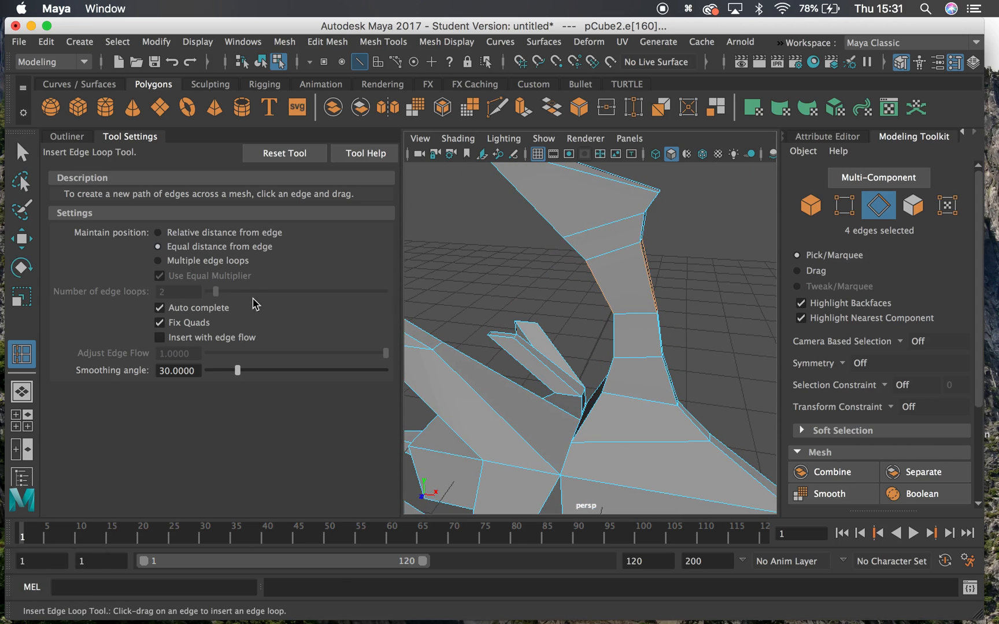
Set Insert Edge Loop to Multiple edge loops with 2 loops, and apply it to two adjoining sections of the upright wing's neck.
{"action": "left_click", "coordinate": [157, 261]}
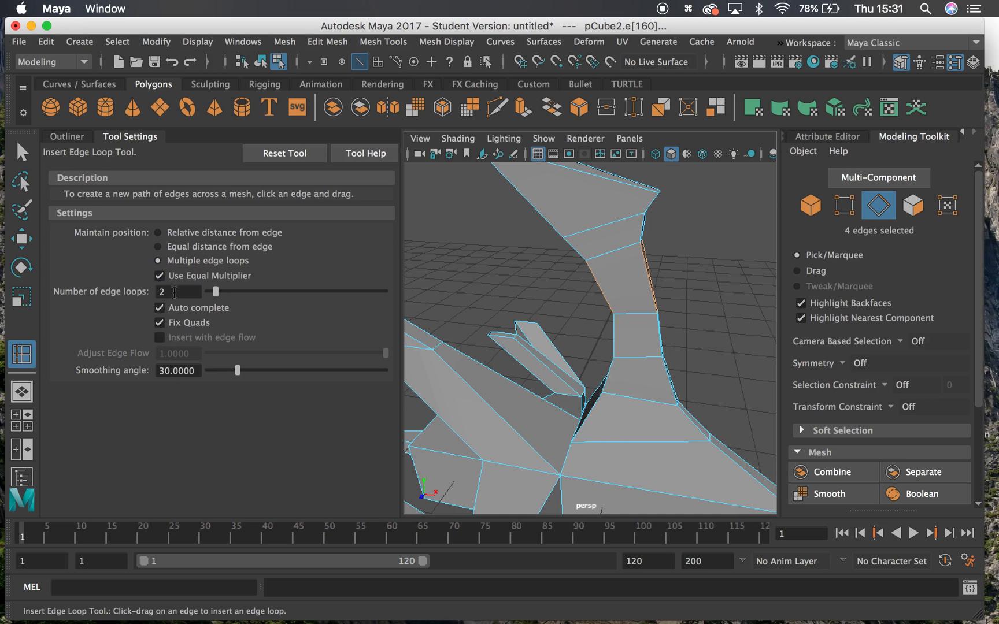
{"action": "scroll", "coordinate": [529, 261], "scroll_direction": "up", "scroll_amount": 2}
{"action": "left_click_drag", "start_coordinate": [561, 265], "coordinate": [614, 270], "text": "alt"}
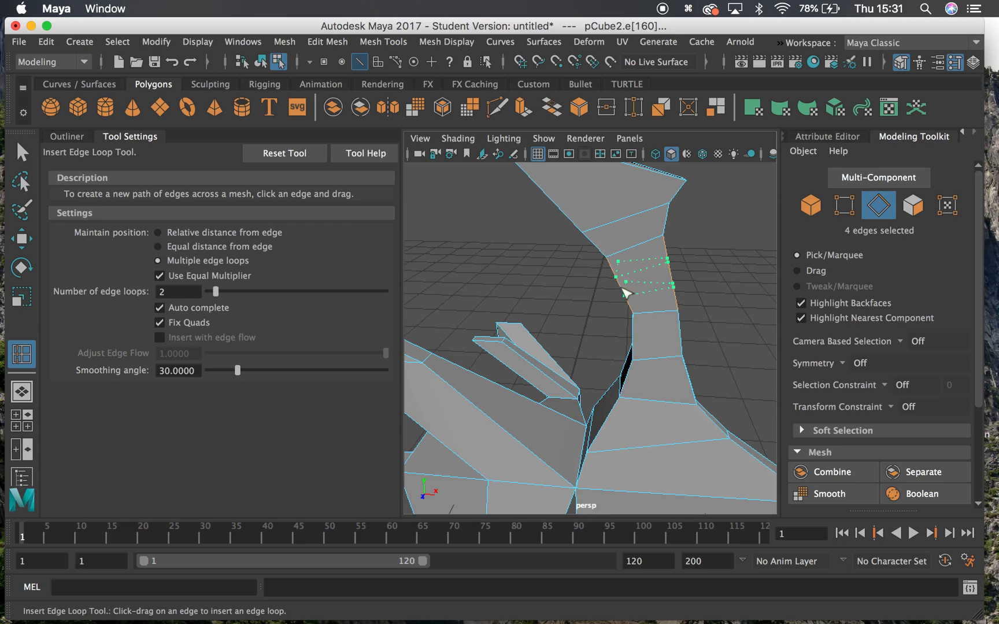
{"action": "mouse_move", "coordinate": [616, 273]}
{"action": "left_mouse_down"}
{"action": "mouse_move", "coordinate": [625, 287]}
{"action": "mouse_move", "coordinate": [622, 274]}
{"action": "left_mouse_up"}
{"action": "scroll", "coordinate": [654, 302], "scroll_direction": "up", "scroll_amount": 3}
{"action": "middle_click_drag", "start_coordinate": [654, 295], "coordinate": [539, 348], "text": "alt"}
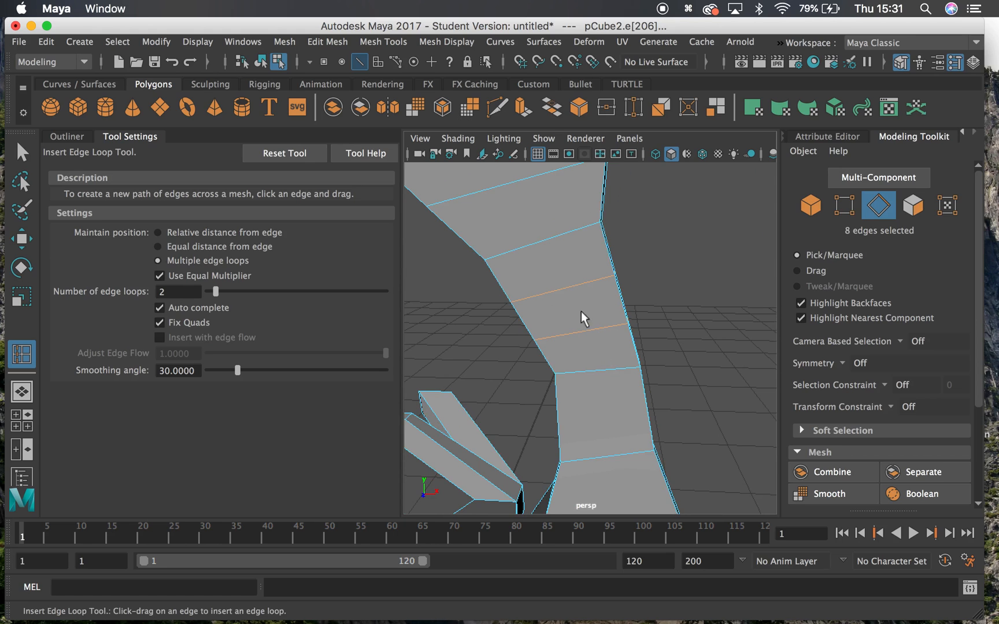
{"action": "middle_click_drag", "start_coordinate": [588, 344], "coordinate": [571, 251], "text": "alt"}
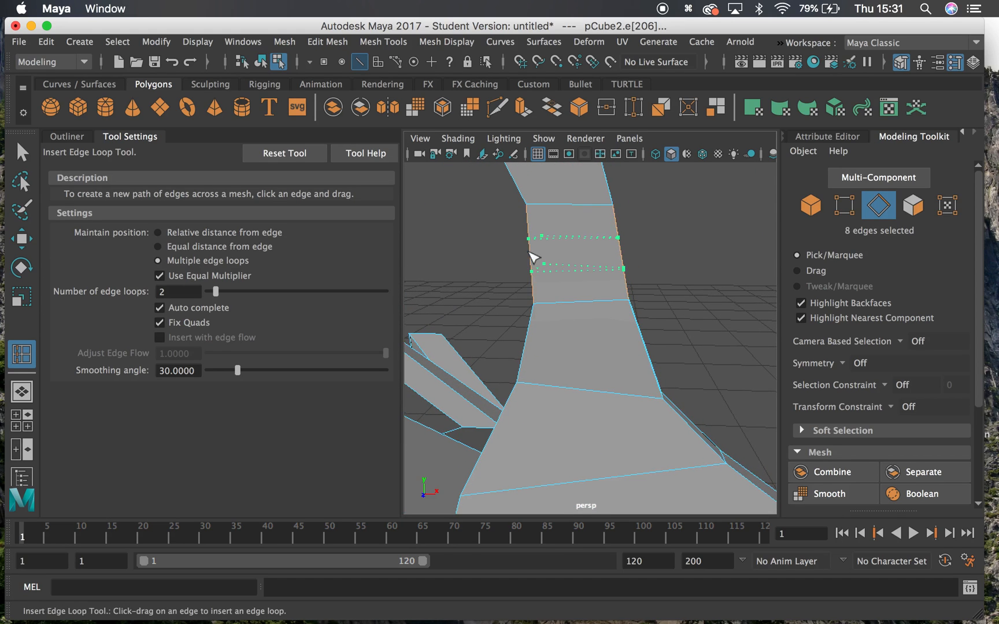
{"action": "left_click_drag", "start_coordinate": [534, 260], "coordinate": [538, 259]}
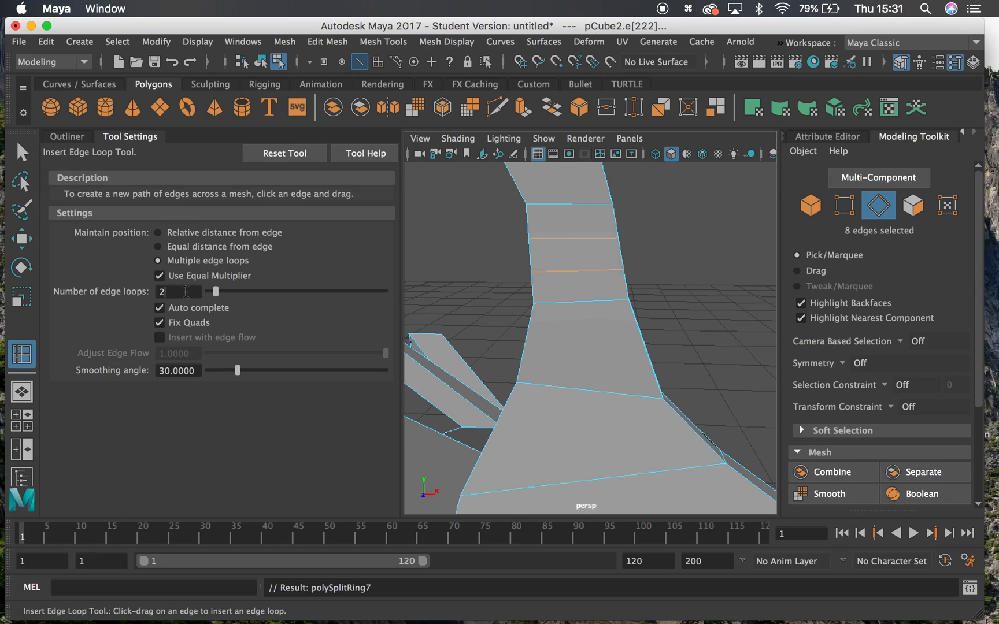
Set the number of edge loops to 1 and insert a single loop across the next lower neck section.
{"action": "double_click", "coordinate": [160, 292]}
{"action": "type", "text": "1"}
{"action": "key", "text": "Return"}
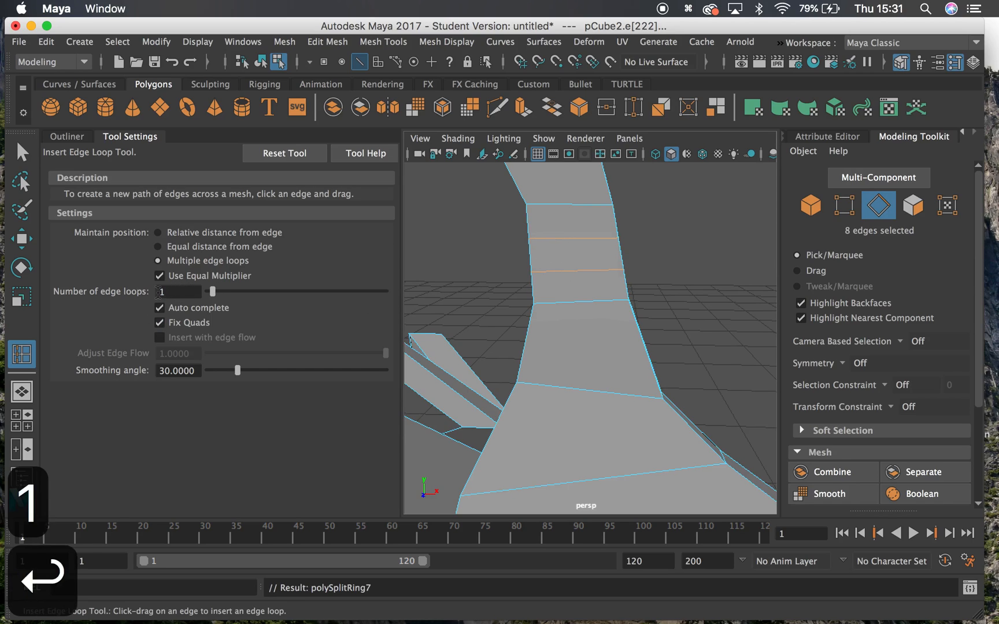
{"action": "left_click_drag", "start_coordinate": [528, 336], "coordinate": [540, 363]}
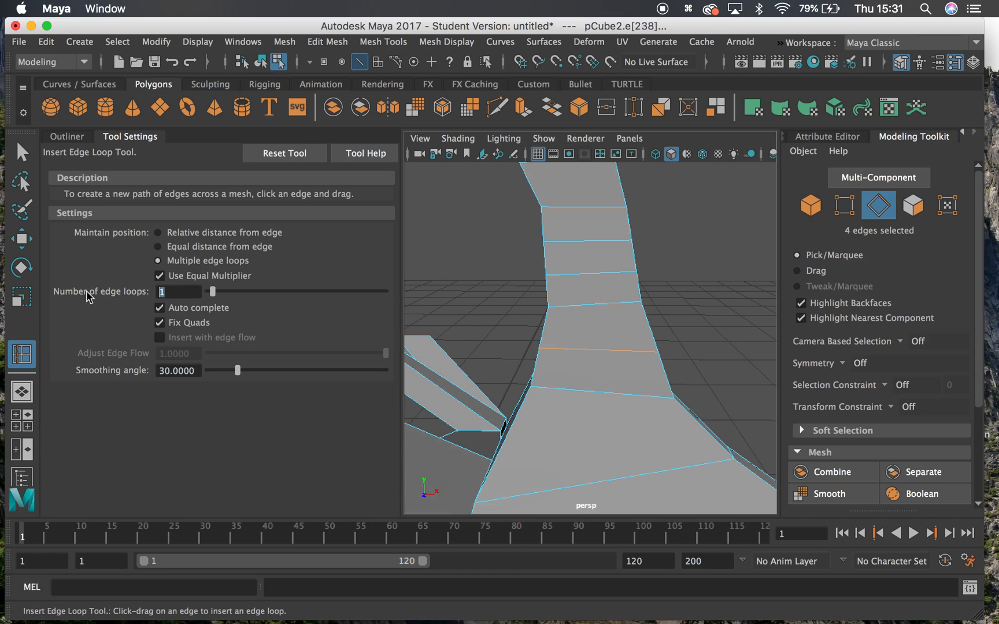
Set the number of edge loops to 10, try inserting them across the flared section below the neck, and undo the insertion.
{"action": "type", "text": "10"}
{"action": "key", "text": "Return"}
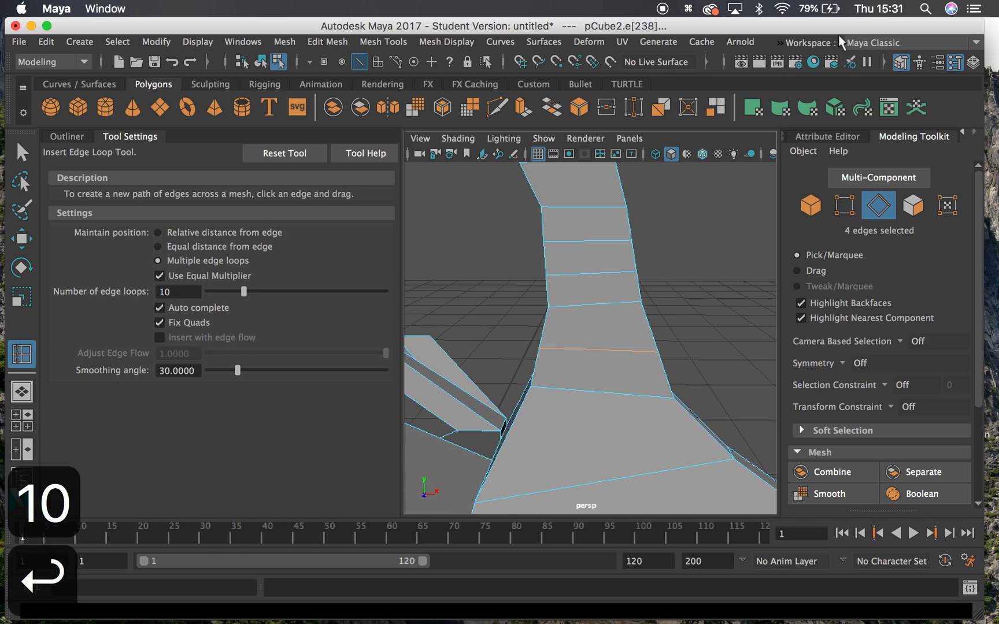
{"action": "scroll", "coordinate": [595, 355], "scroll_direction": "down", "scroll_amount": 10}
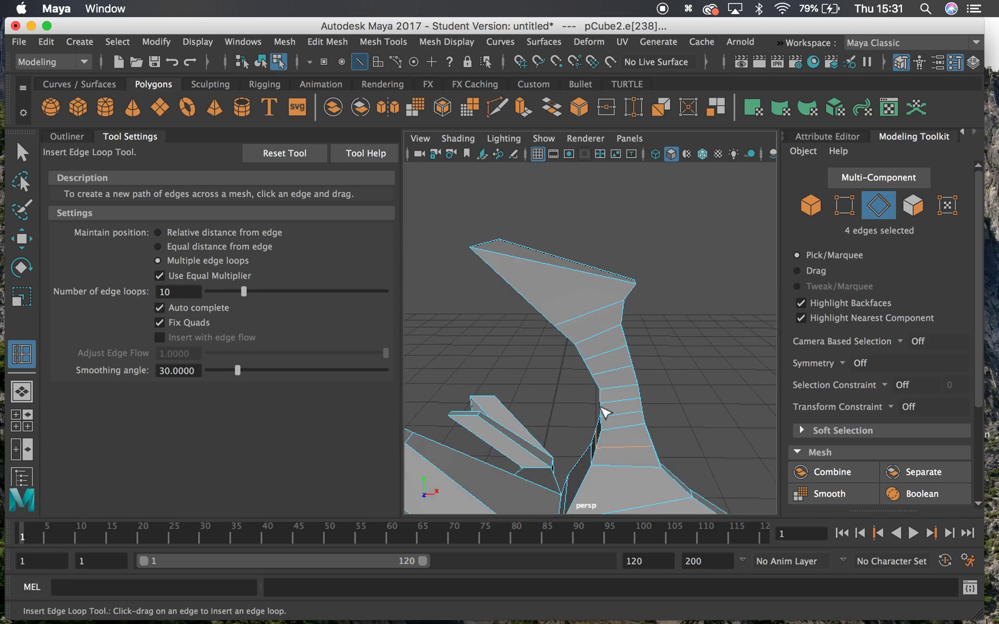
{"action": "scroll", "coordinate": [593, 405], "scroll_direction": "down", "scroll_amount": 10}
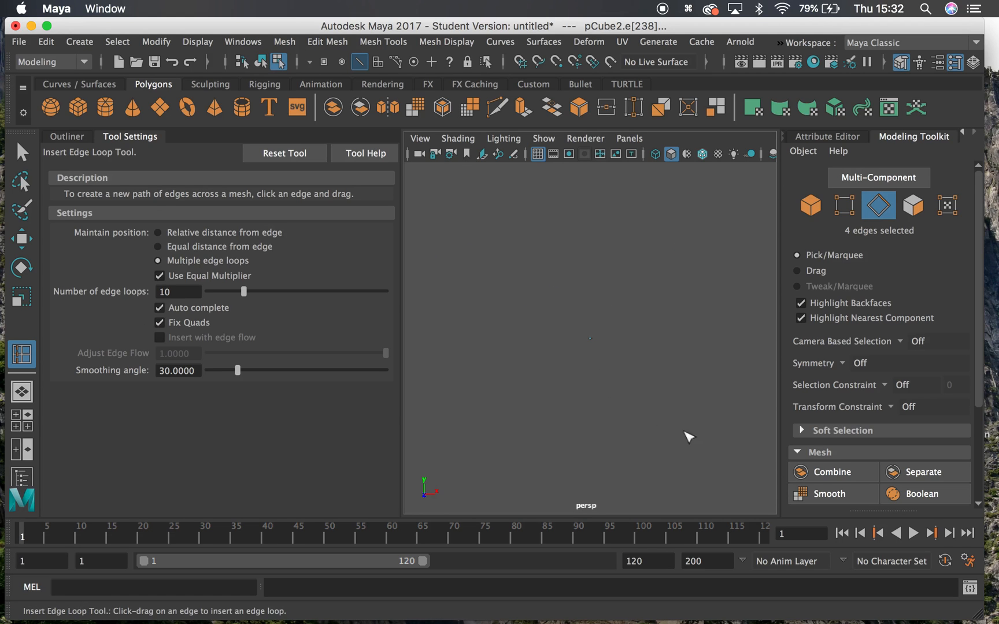
{"action": "key", "text": "f"}
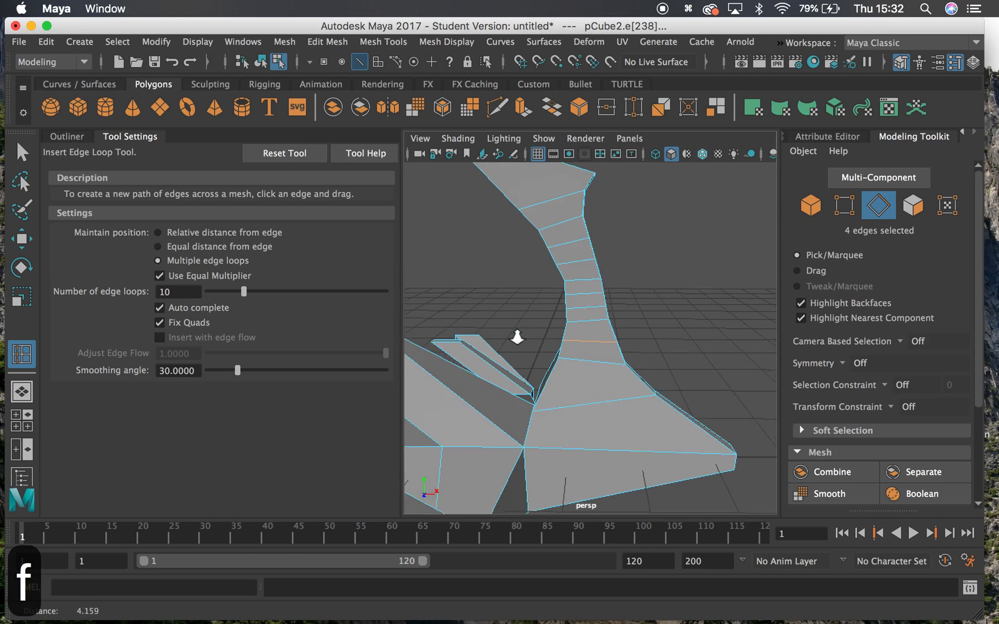
{"action": "left_click_drag", "start_coordinate": [527, 403], "coordinate": [526, 416]}
{"action": "key", "text": "super+z"}
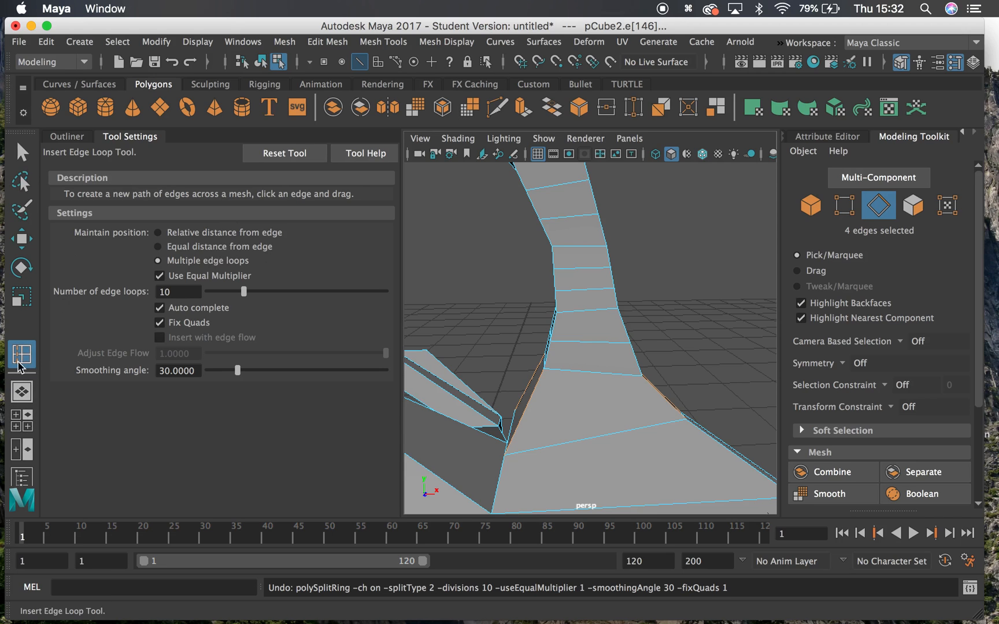
Select the edge loop across the middle of the upright wing's neck and delete only its edges.
{"action": "key", "text": "q"}
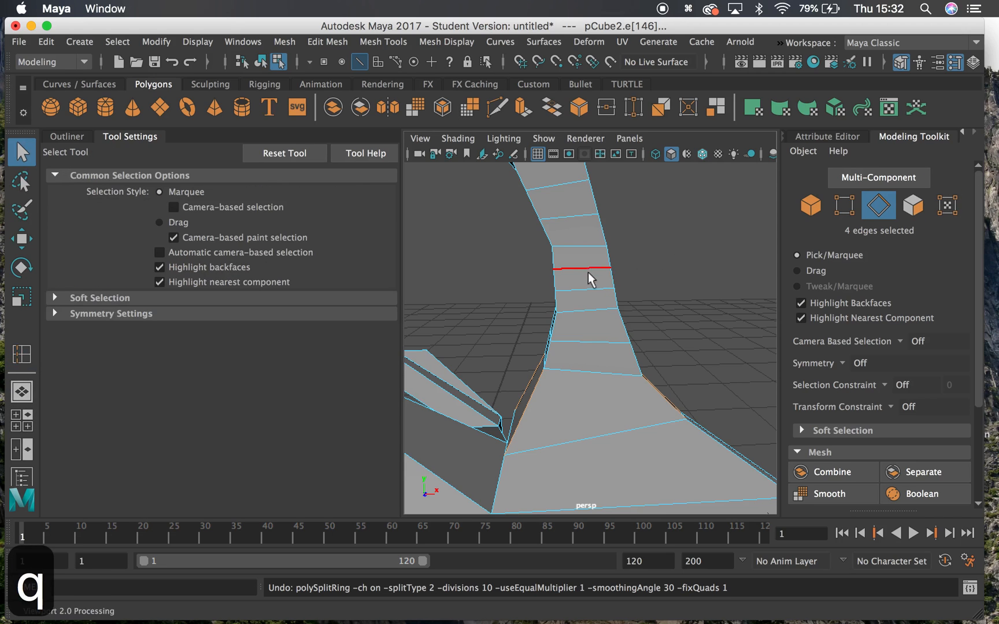
{"action": "left_click", "coordinate": [586, 276]}
{"action": "left_click_drag", "start_coordinate": [582, 274], "coordinate": [636, 282], "text": "alt"}
{"action": "key", "text": "BackSpace"}
Delete the stray vertices left by the removed neck loop and select the vertices of the neighbouring loops.
{"action": "right_click_drag", "start_coordinate": [569, 259], "coordinate": [495, 178]}
{"action": "left_click_drag", "start_coordinate": [495, 179], "coordinate": [740, 274], "text": "alt"}
{"action": "key", "text": "BackSpace"}
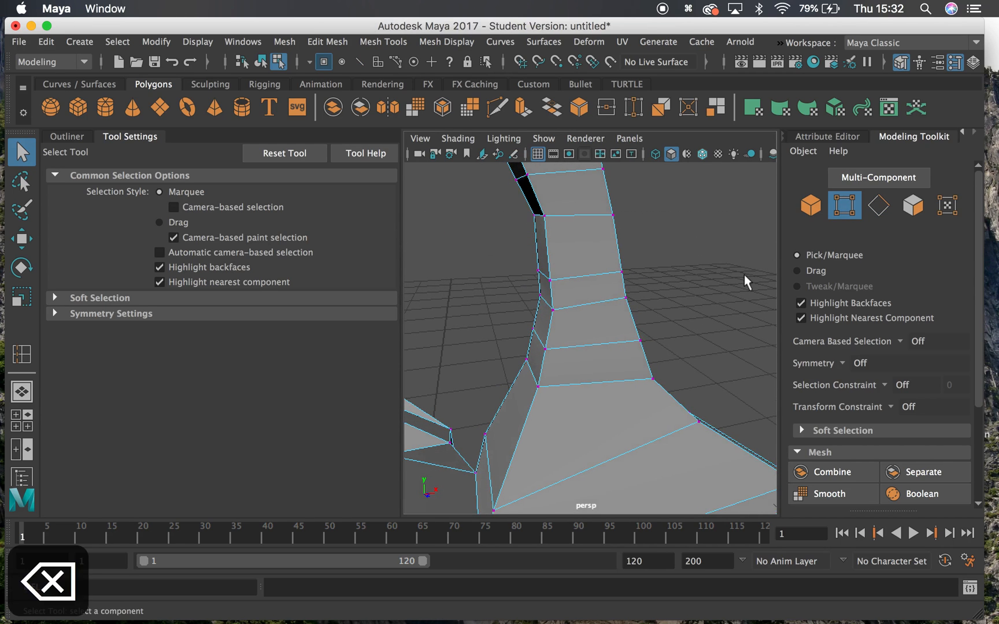
{"action": "left_click_drag", "start_coordinate": [497, 194], "coordinate": [664, 310]}
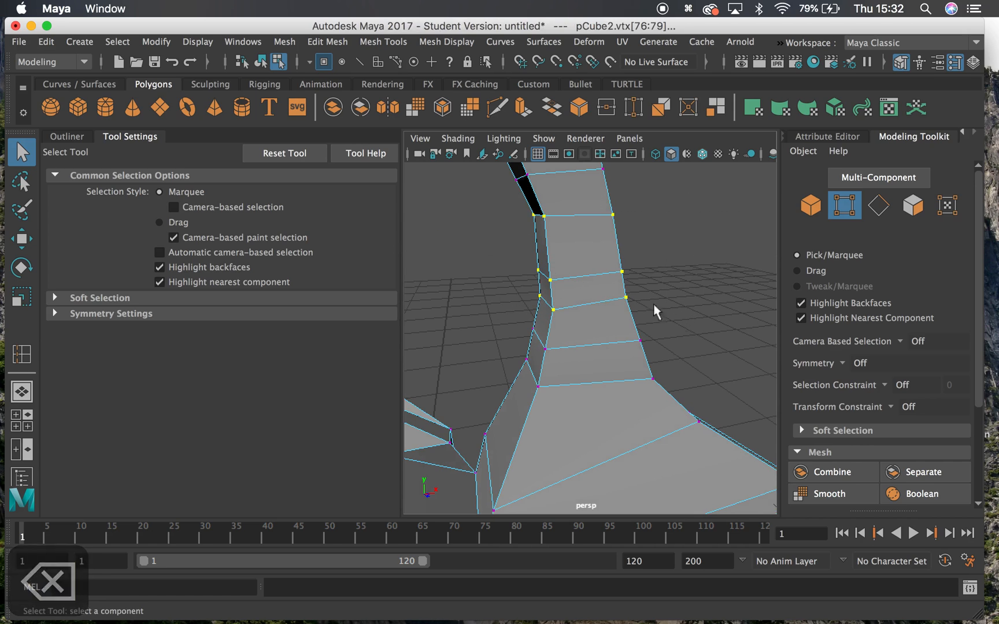
{"action": "left_click_drag", "start_coordinate": [552, 244], "coordinate": [566, 219], "text": "alt"}
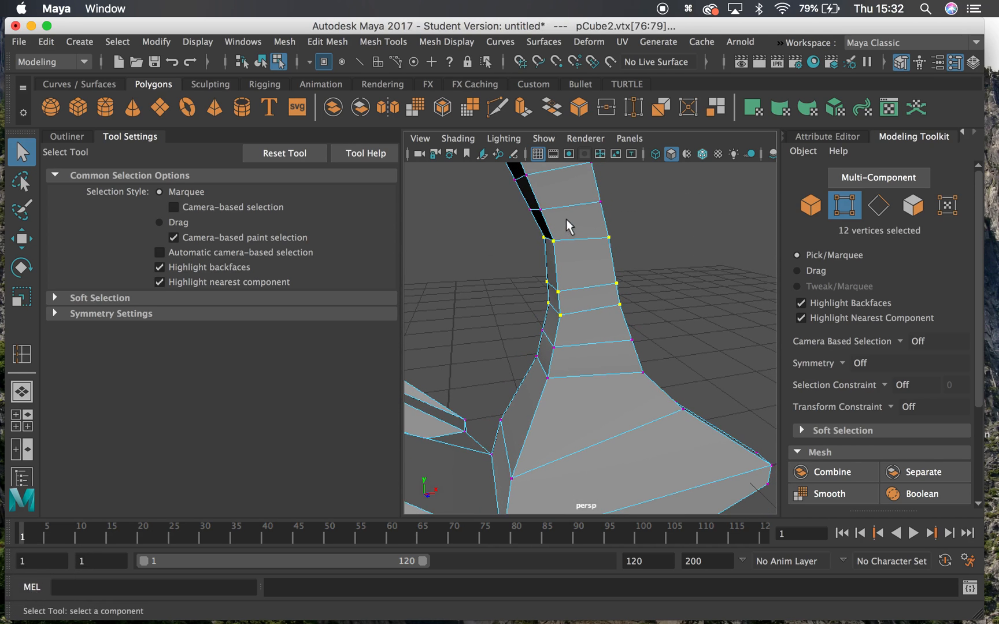
Delete the edge loop just above the neck's middle together with its vertices, and show the vertices for checking.
{"action": "right_click_drag", "start_coordinate": [560, 208], "coordinate": [558, 112]}
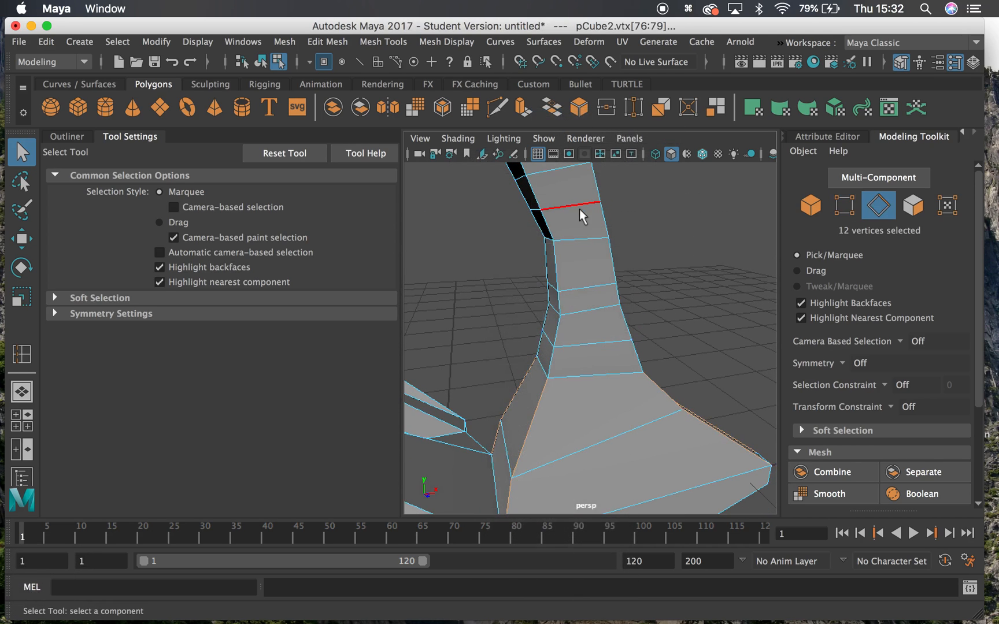
{"action": "double_click", "coordinate": [567, 205]}
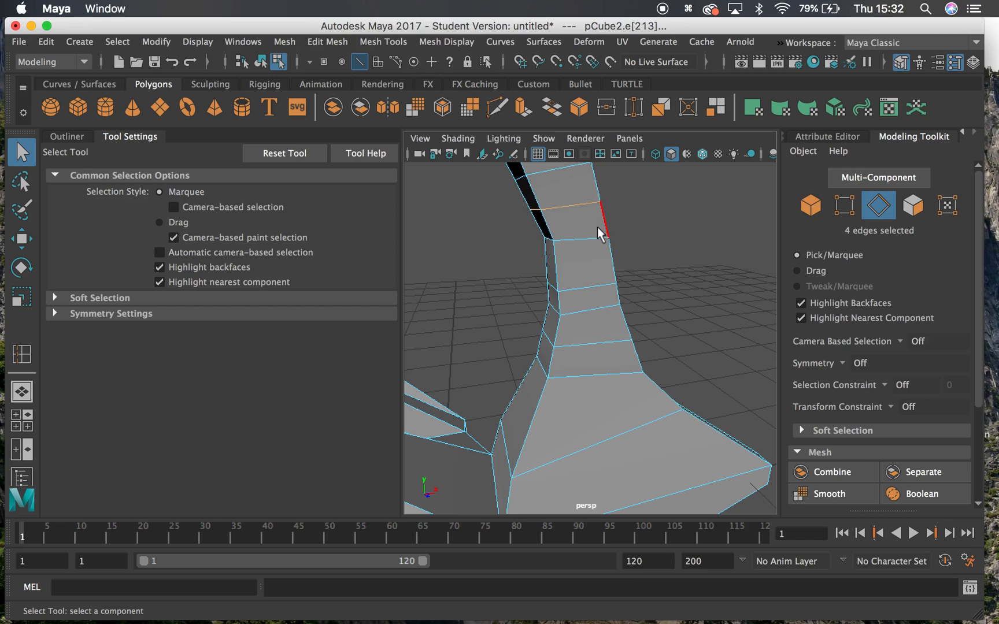
{"action": "key", "text": "super+BackSpace"}
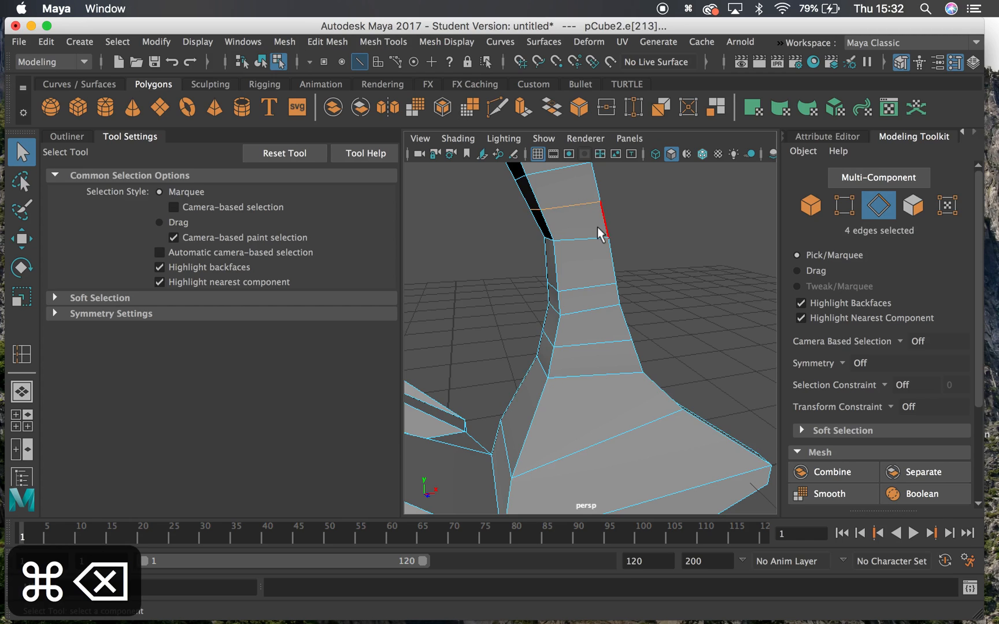
{"action": "key", "text": "ctrl+BackSpace"}
{"action": "right_click_drag", "start_coordinate": [558, 215], "coordinate": [491, 162]}
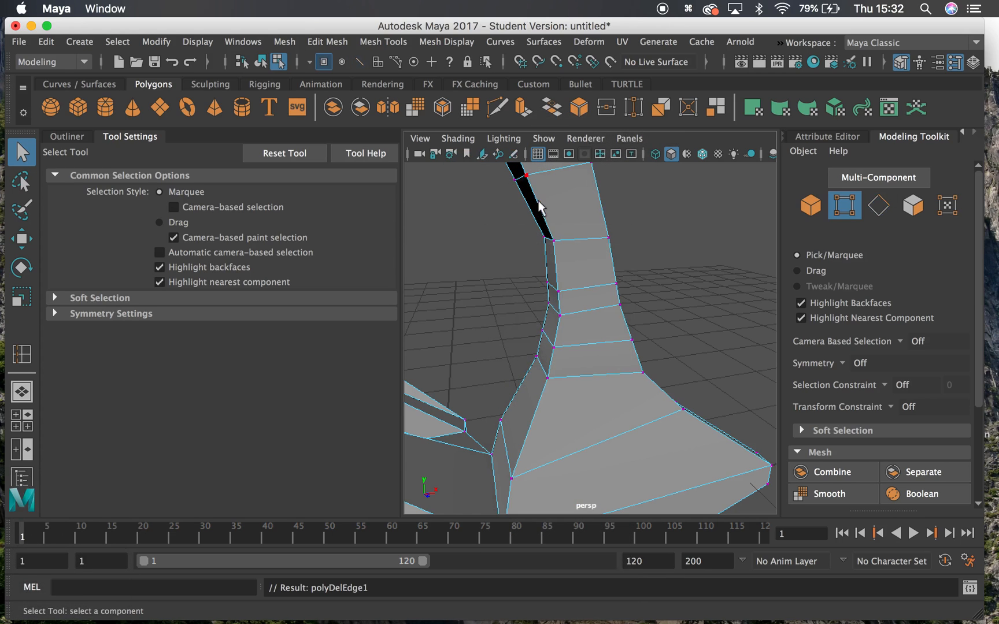
Select the edge loop halfway down the neck and remove it with Delete Edge/Vertex.
{"action": "right_click_drag", "start_coordinate": [577, 300], "coordinate": [575, 110]}
{"action": "double_click", "coordinate": [585, 284]}
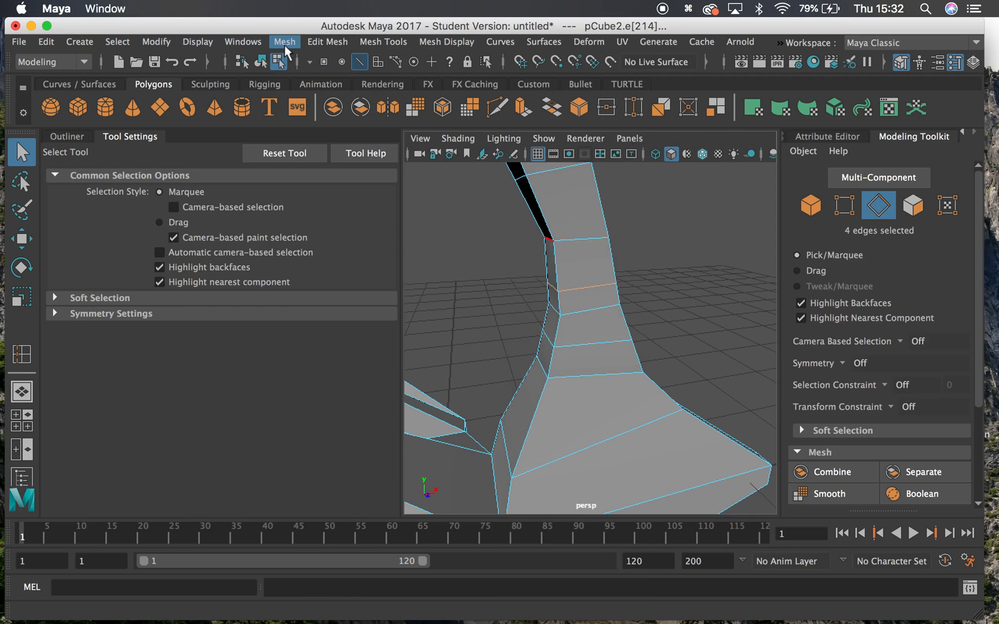
{"action": "left_click", "coordinate": [310, 44]}
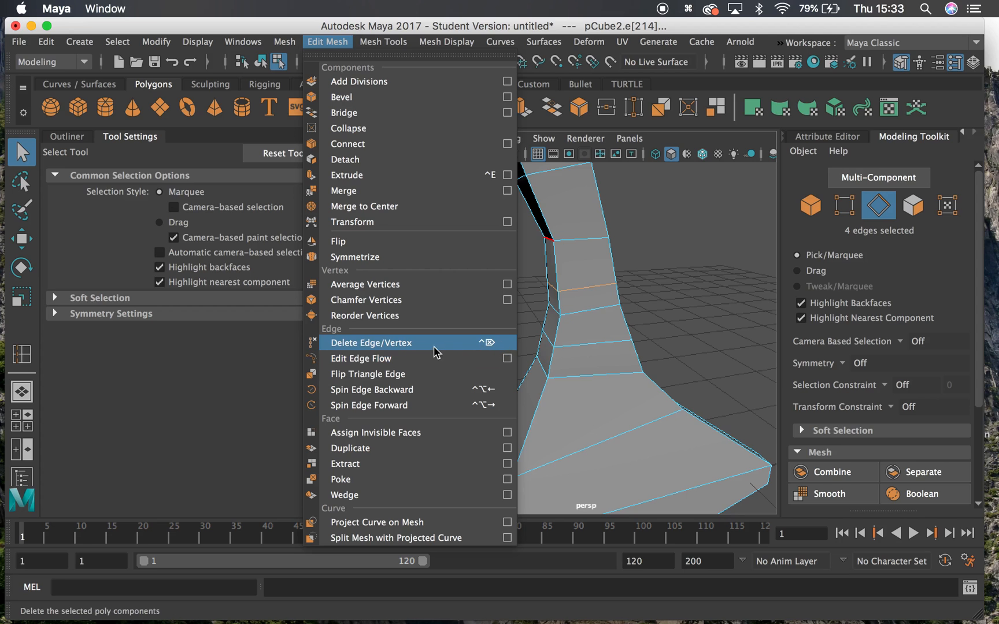
{"action": "left_click", "coordinate": [410, 344]}
{"action": "left_click_drag", "start_coordinate": [608, 285], "coordinate": [574, 347], "text": "alt"}
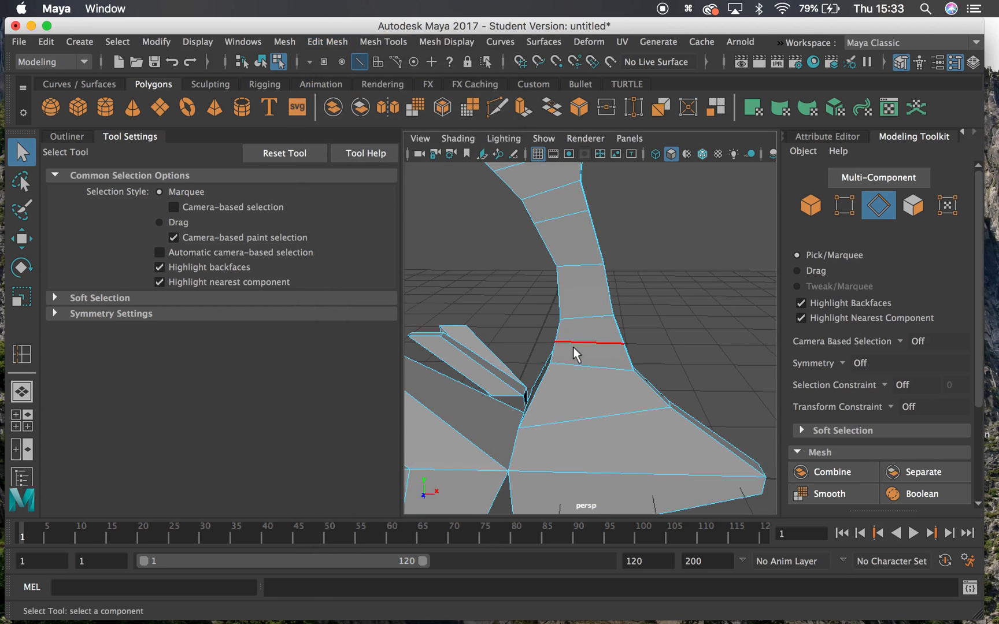
{"action": "double_click", "coordinate": [575, 343]}
{"action": "left_click_drag", "start_coordinate": [499, 317], "coordinate": [559, 301], "text": "alt"}
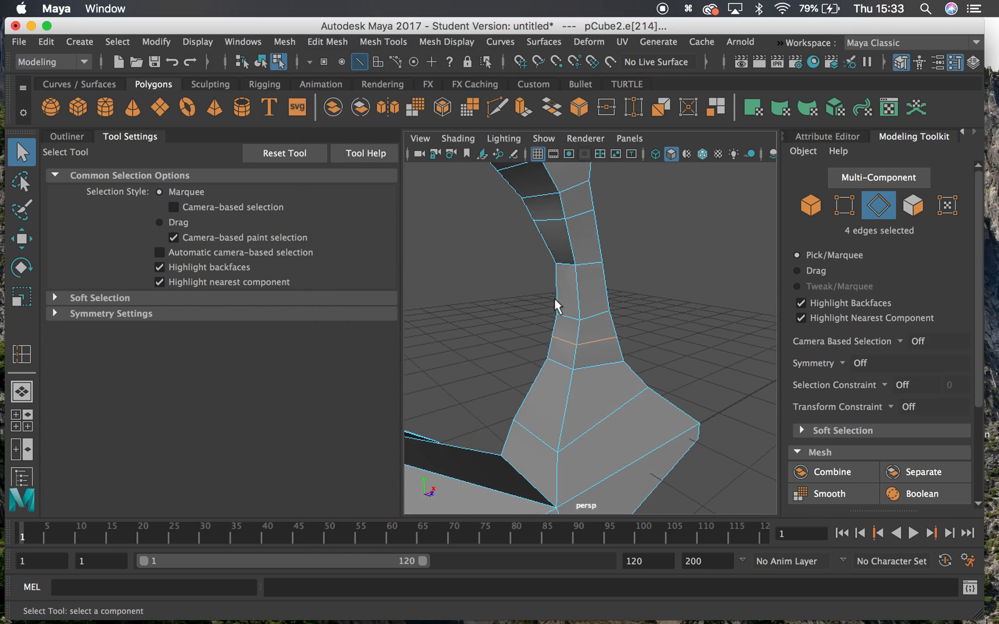
{"action": "key", "text": "alt+BackSpace"}
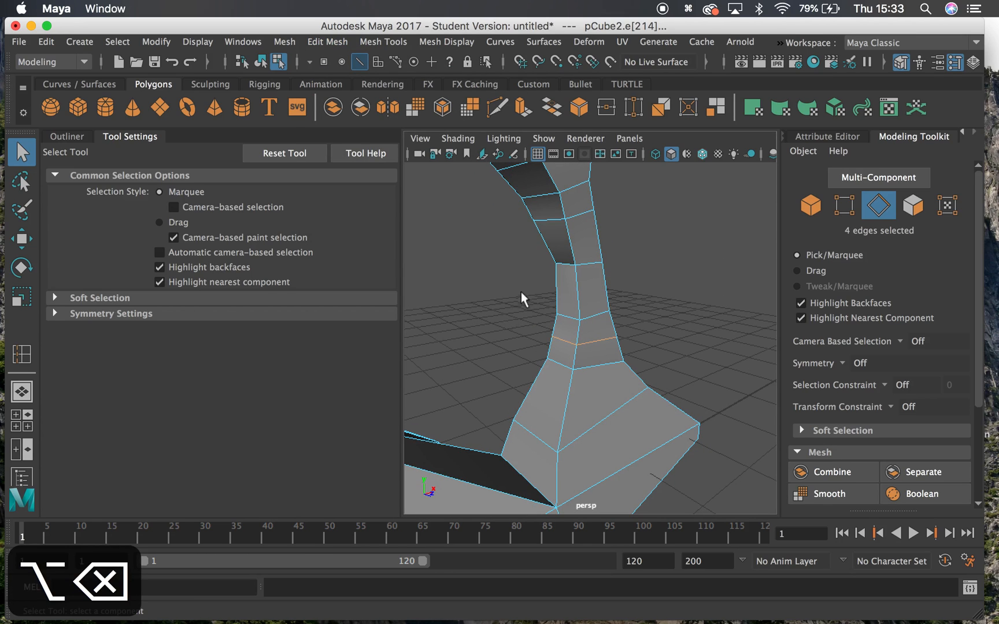
{"action": "left_click_drag", "start_coordinate": [593, 356], "coordinate": [535, 346], "text": "alt"}
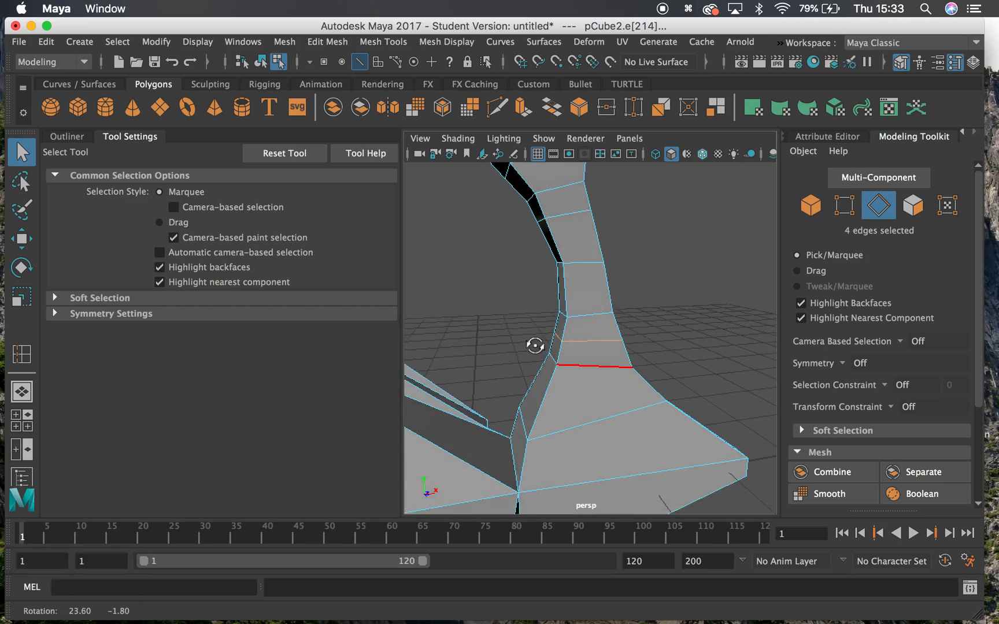
{"action": "right_click_drag", "start_coordinate": [535, 346], "coordinate": [626, 394], "text": "alt"}
{"action": "left_click_drag", "start_coordinate": [526, 335], "coordinate": [555, 354], "text": "alt"}
{"action": "left_click", "coordinate": [682, 332]}
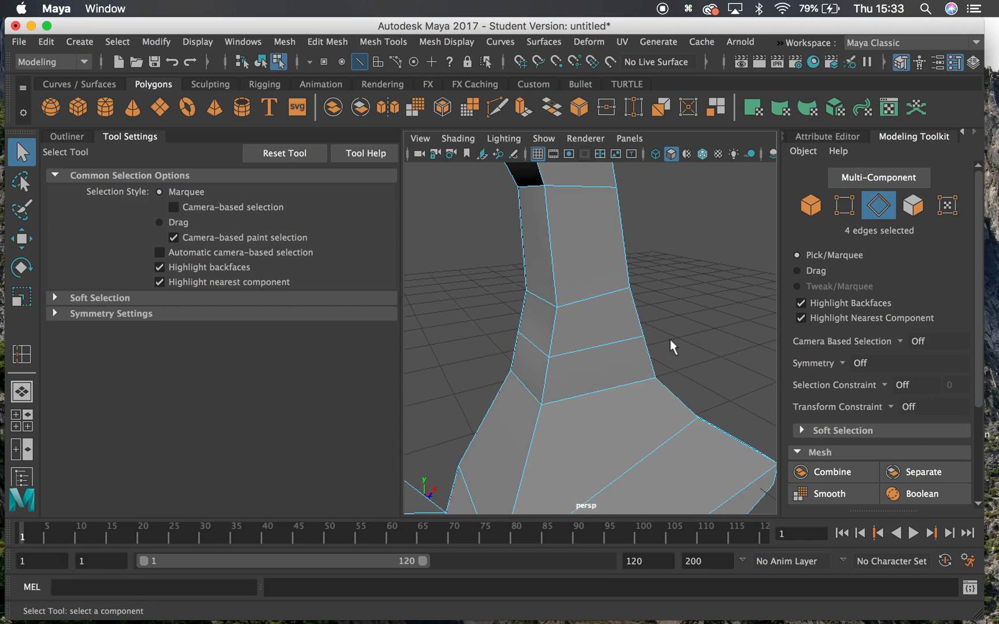
Select three of the four edges in the lower neck's loop and delete them with their vertices, leaving one edge in place.
{"action": "left_click", "coordinate": [585, 347]}
{"action": "left_click_drag", "start_coordinate": [593, 335], "coordinate": [509, 356], "text": "alt"}
{"action": "left_click", "coordinate": [575, 348], "text": "shift"}
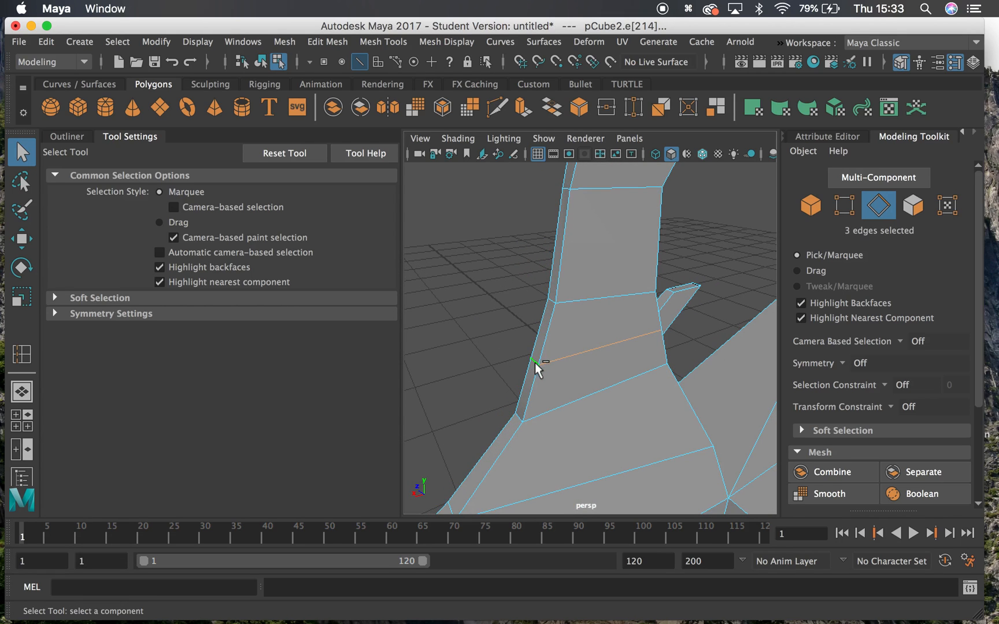
{"action": "key", "text": "super+BackSpace"}
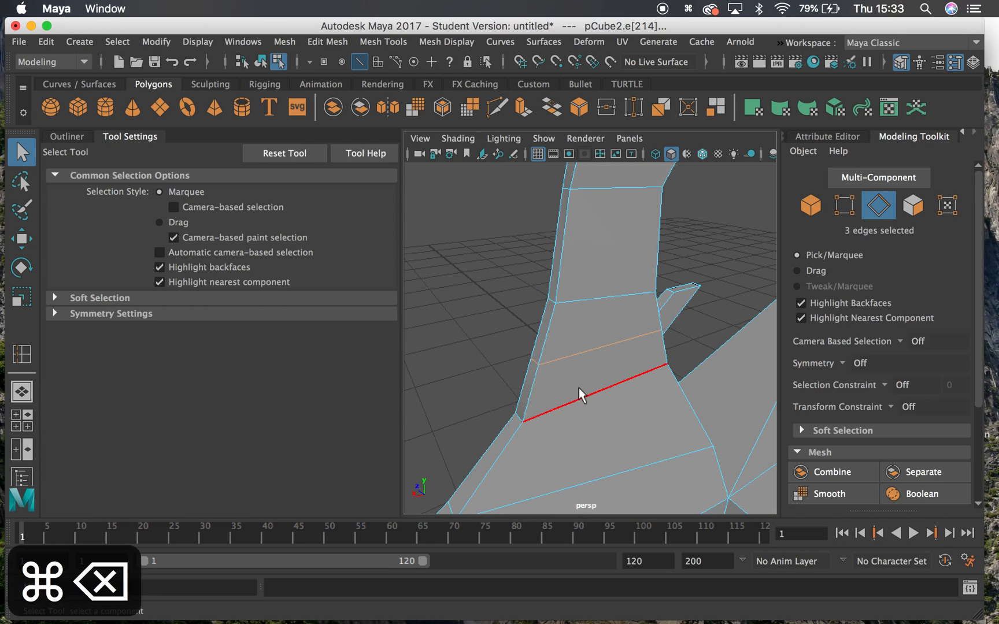
{"action": "key", "text": "ctrl+BackSpace"}
Examine the incomplete loop on the lower neck by selecting the leftover edge, an adjoining face and the nearby edges.
{"action": "mouse_move", "coordinate": [542, 374]}
{"action": "left_mouse_down", "text": "alt"}
{"action": "mouse_move", "coordinate": [696, 353]}
{"action": "mouse_move", "coordinate": [594, 364]}
{"action": "mouse_move", "coordinate": [593, 350]}
{"action": "mouse_move", "coordinate": [608, 361]}
{"action": "mouse_move", "coordinate": [559, 368]}
{"action": "left_mouse_up", "text": "alt"}
{"action": "left_click", "coordinate": [593, 348]}
{"action": "right_click", "coordinate": [597, 158]}
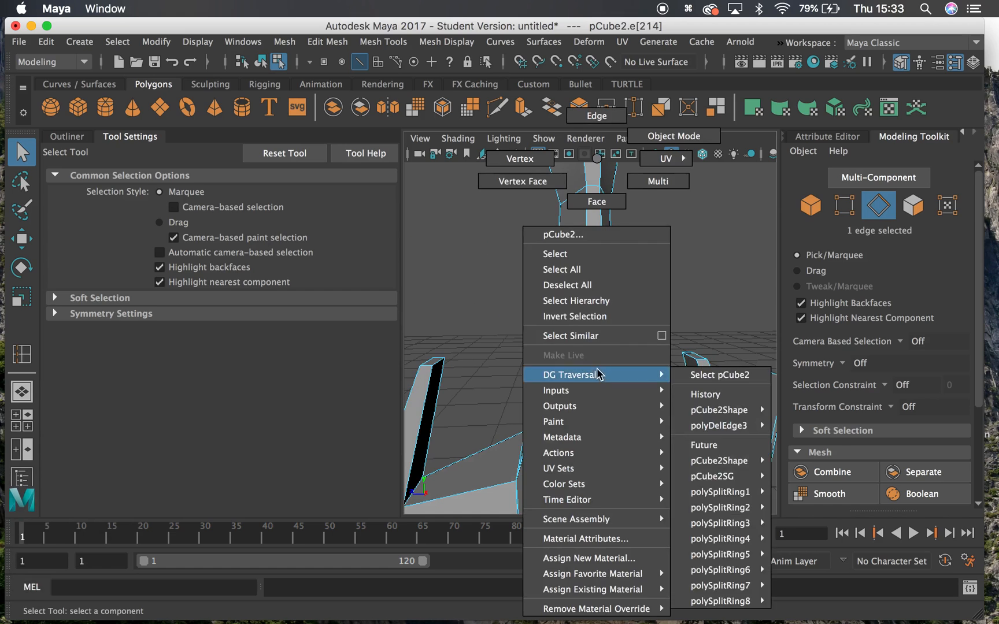
{"action": "right_click_drag", "start_coordinate": [589, 231], "coordinate": [587, 332]}
{"action": "left_click", "coordinate": [597, 366]}
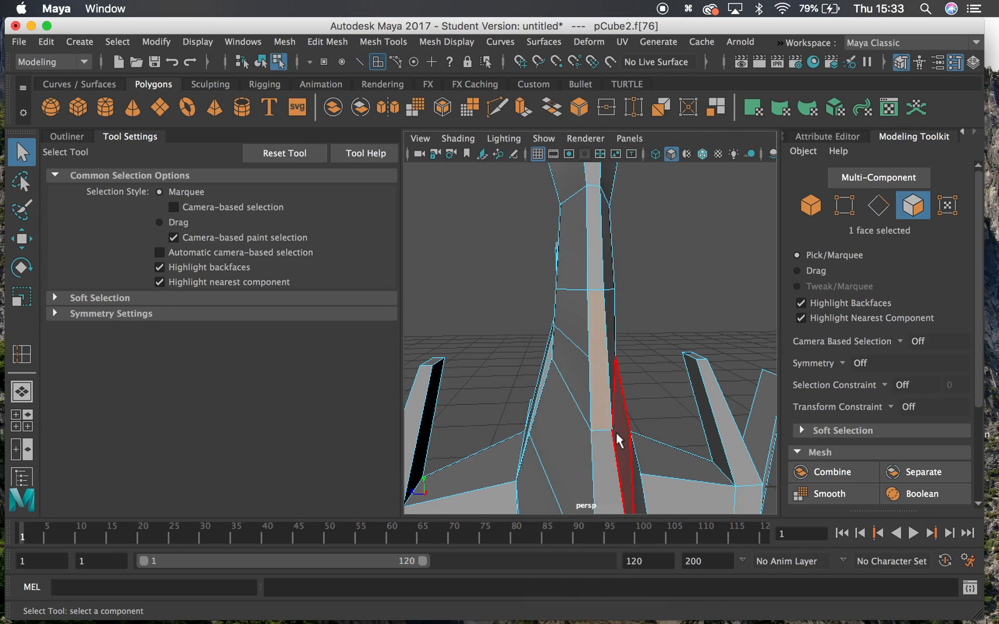
{"action": "right_click_drag", "start_coordinate": [602, 162], "coordinate": [599, 124]}
{"action": "left_click", "coordinate": [579, 448]}
{"action": "left_click", "coordinate": [608, 413]}
{"action": "left_click", "coordinate": [589, 326]}
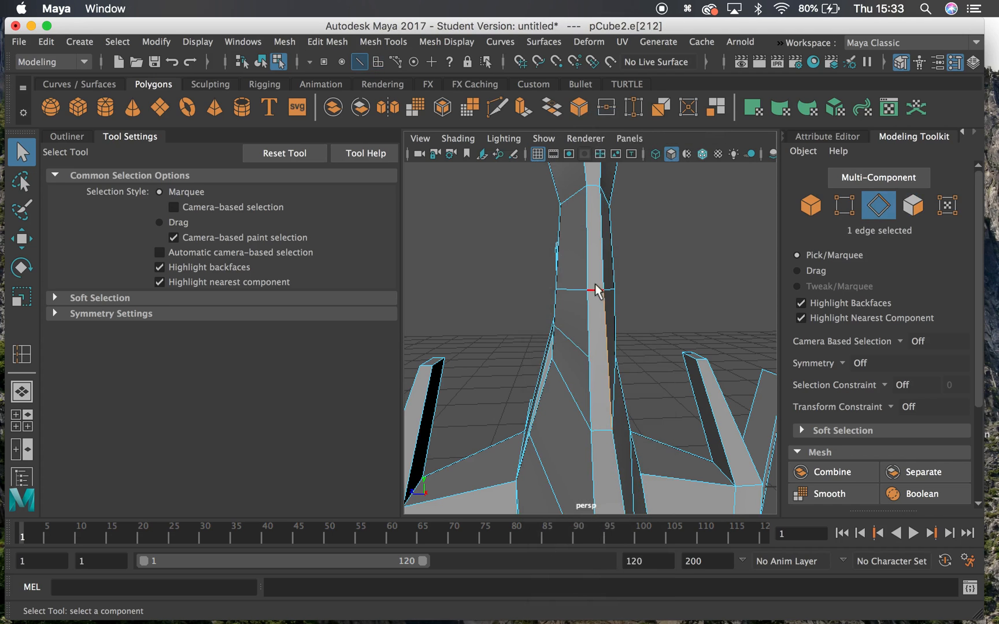
{"action": "mouse_move", "coordinate": [587, 317]}
{"action": "left_mouse_down", "text": "alt"}
{"action": "mouse_move", "coordinate": [664, 348]}
{"action": "mouse_move", "coordinate": [729, 354]}
{"action": "mouse_move", "coordinate": [535, 353]}
{"action": "mouse_move", "coordinate": [588, 330]}
{"action": "left_mouse_up", "text": "alt"}
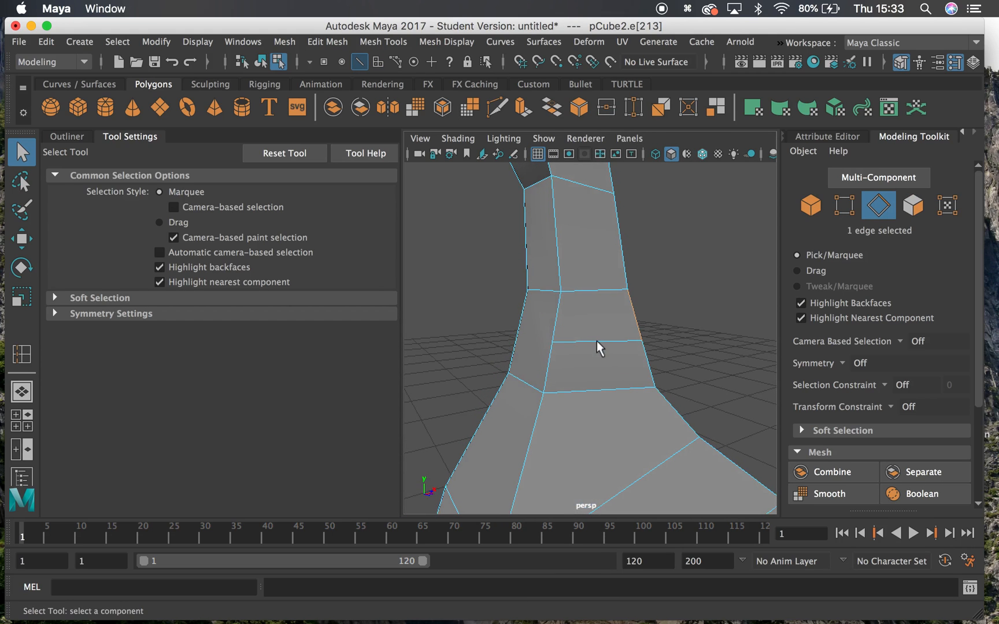
Try inserting edge loops around the leftover neck edge with Equal distance from edge, and undo each attempt.
{"action": "left_click", "coordinate": [398, 44]}
{"action": "left_click", "coordinate": [411, 159]}
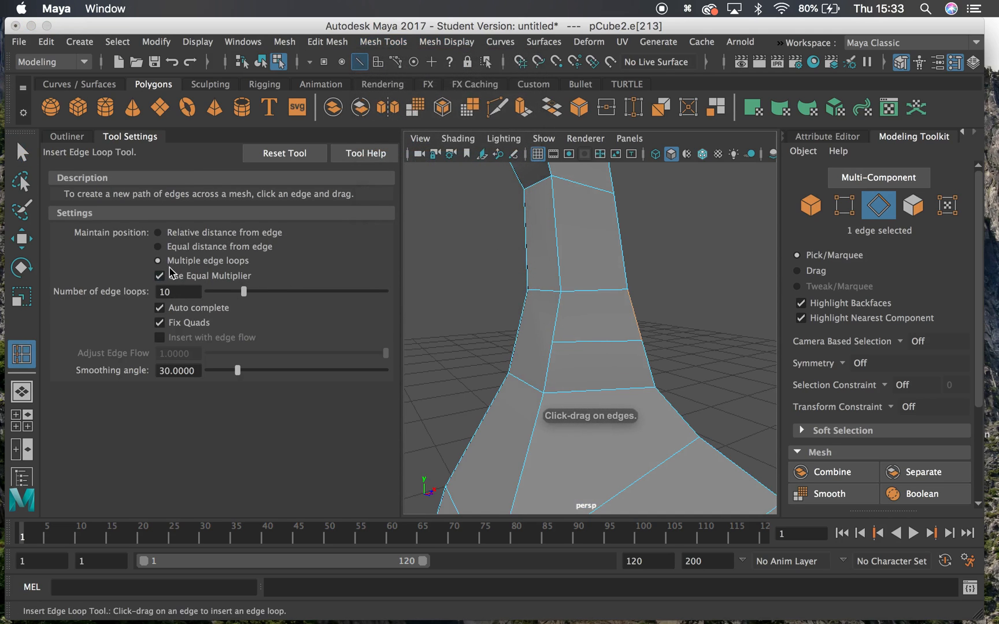
{"action": "left_click", "coordinate": [158, 246]}
{"action": "left_click_drag", "start_coordinate": [560, 313], "coordinate": [544, 316]}
{"action": "left_click_drag", "start_coordinate": [596, 345], "coordinate": [653, 327], "text": "alt"}
{"action": "key", "text": "super+z"}
{"action": "left_click", "coordinate": [597, 353]}
{"action": "key", "text": "super+z"}
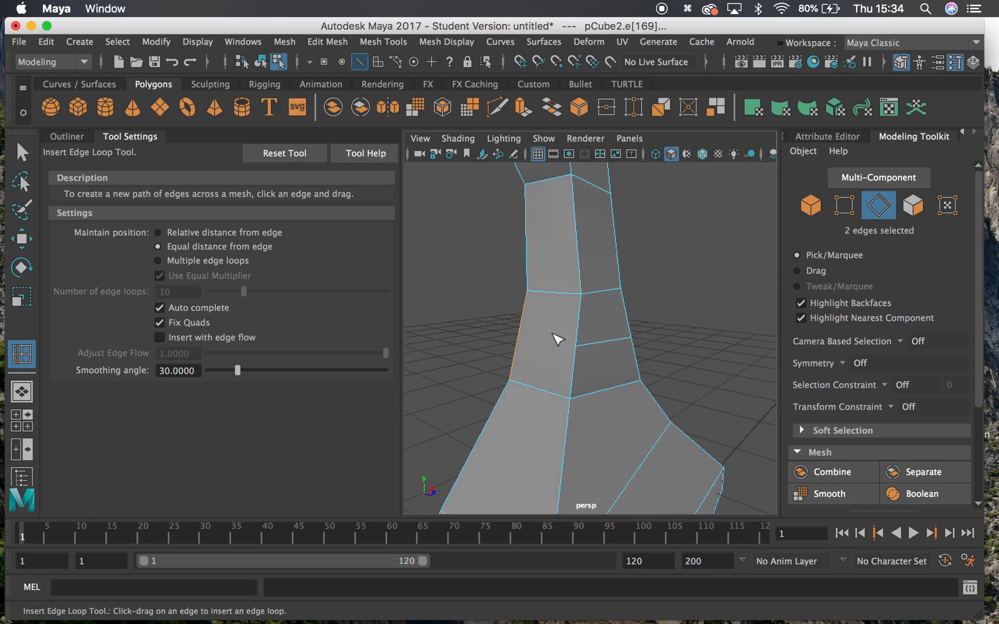
Select the single leftover edge across the lower neck and delete it together with its vertices.
{"action": "left_click_drag", "start_coordinate": [508, 330], "coordinate": [692, 357], "text": "alt"}
{"action": "left_click_drag", "start_coordinate": [570, 348], "coordinate": [624, 360], "text": "alt"}
{"action": "right_click_drag", "start_coordinate": [607, 344], "coordinate": [601, 114]}
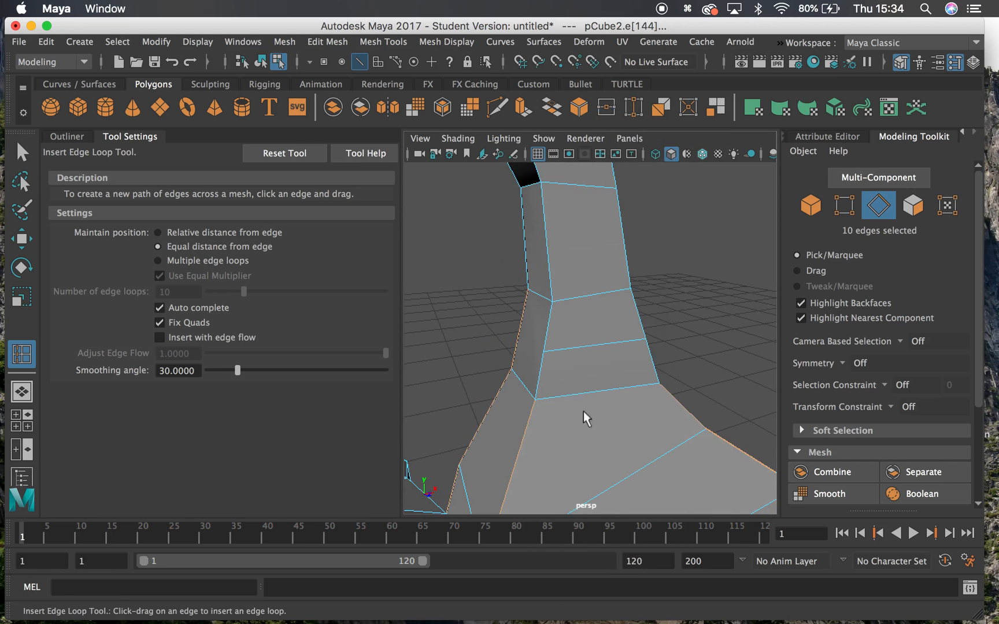
{"action": "key", "text": "q"}
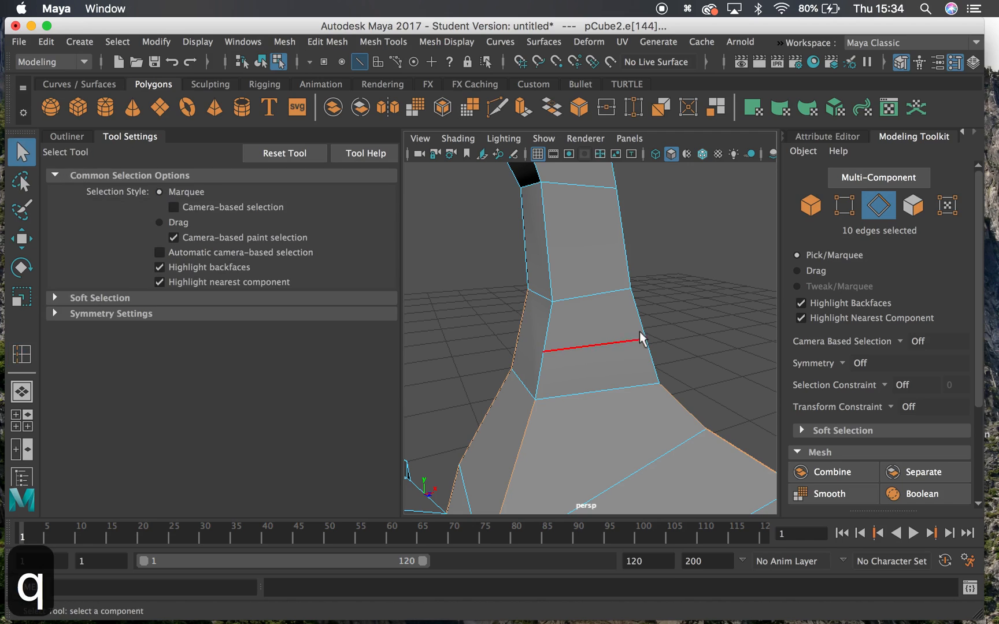
{"action": "left_click", "coordinate": [624, 341]}
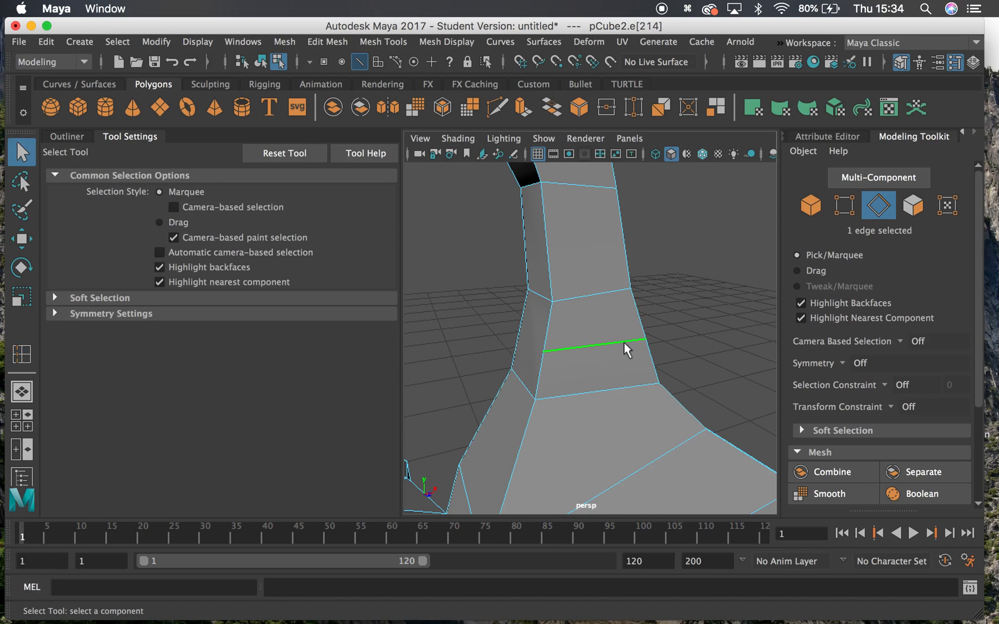
{"action": "key", "text": "super+BackSpace"}
{"action": "key", "text": "ctrl+BackSpace"}
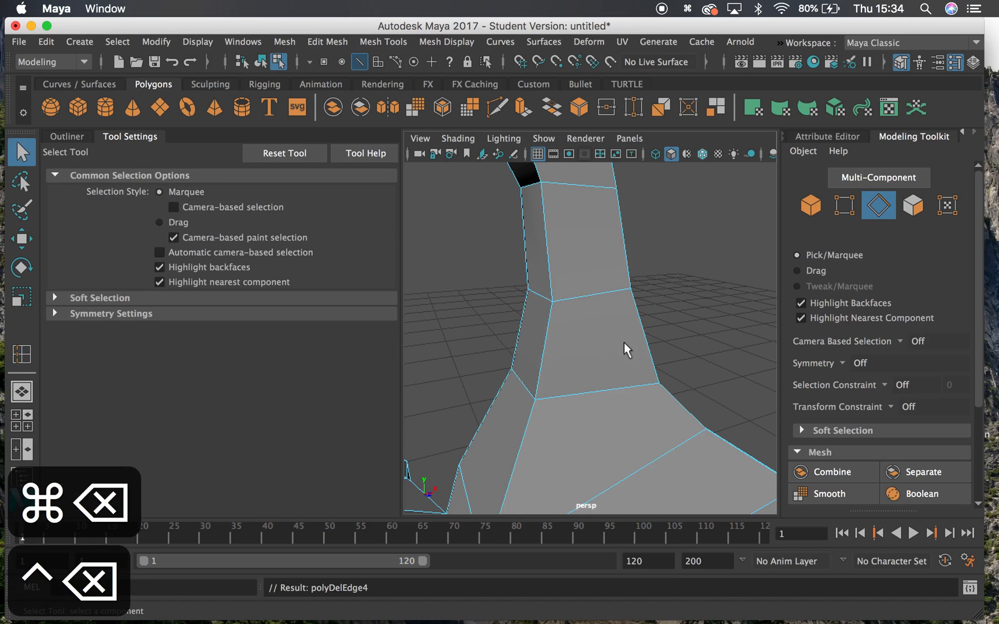
{"action": "left_click_drag", "start_coordinate": [562, 334], "coordinate": [434, 301], "text": "alt"}
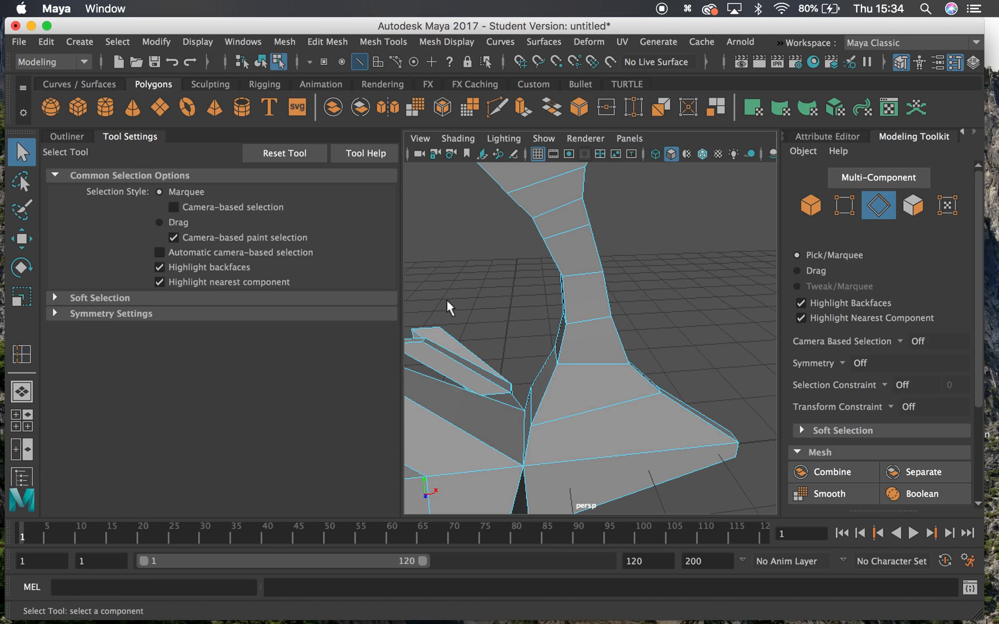